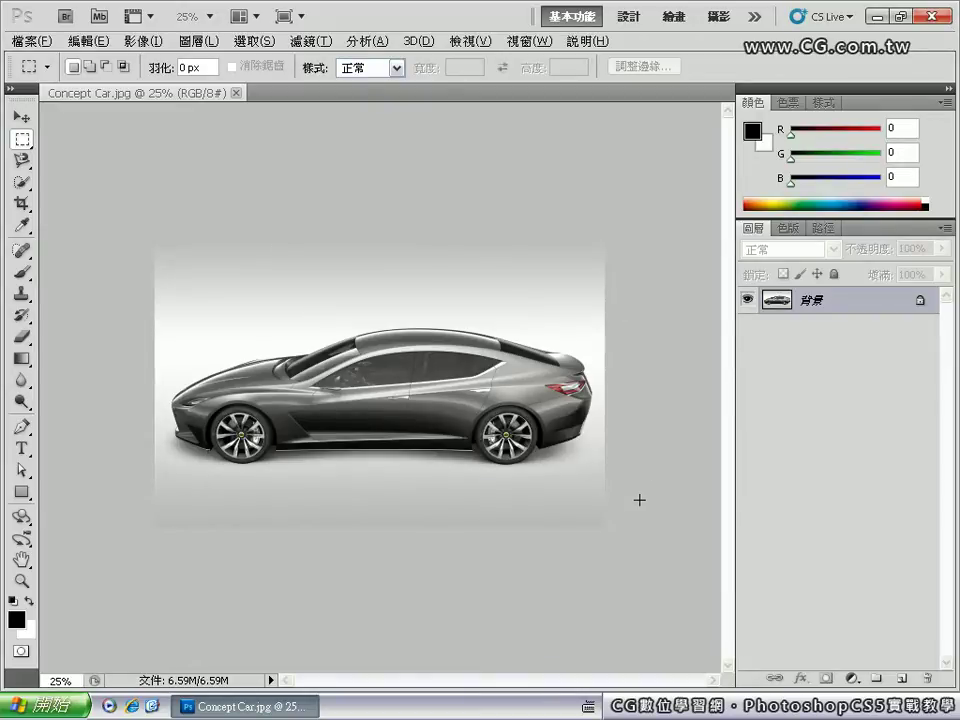
# - Collapse the right panel dock to widen the workspace and select the Zoom tool
pyautogui.click(945, 89)
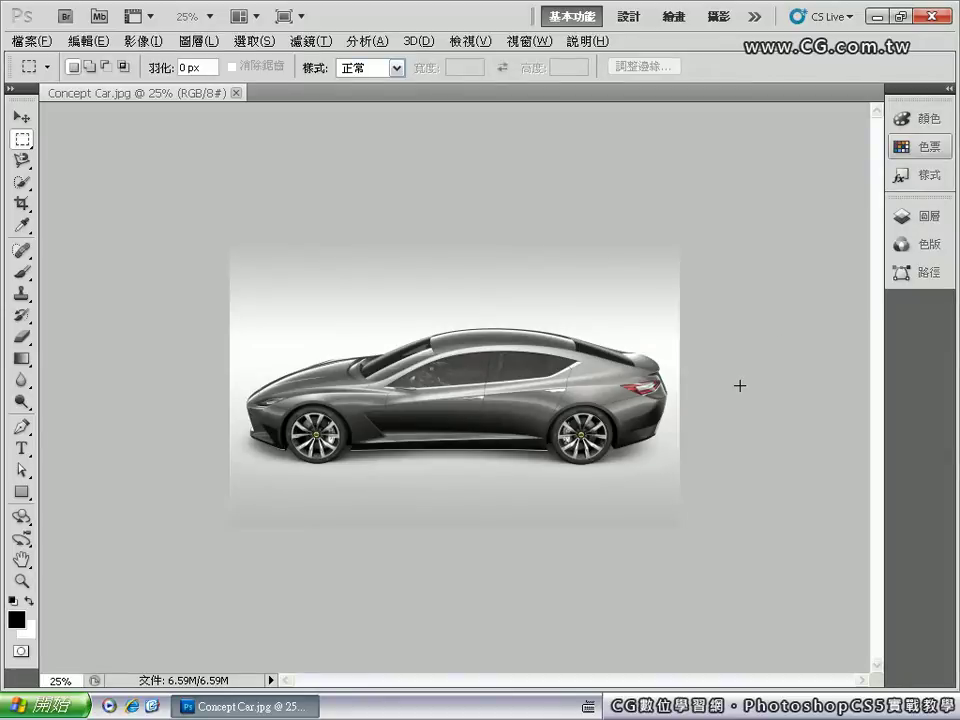
pyautogui.click(21, 580)
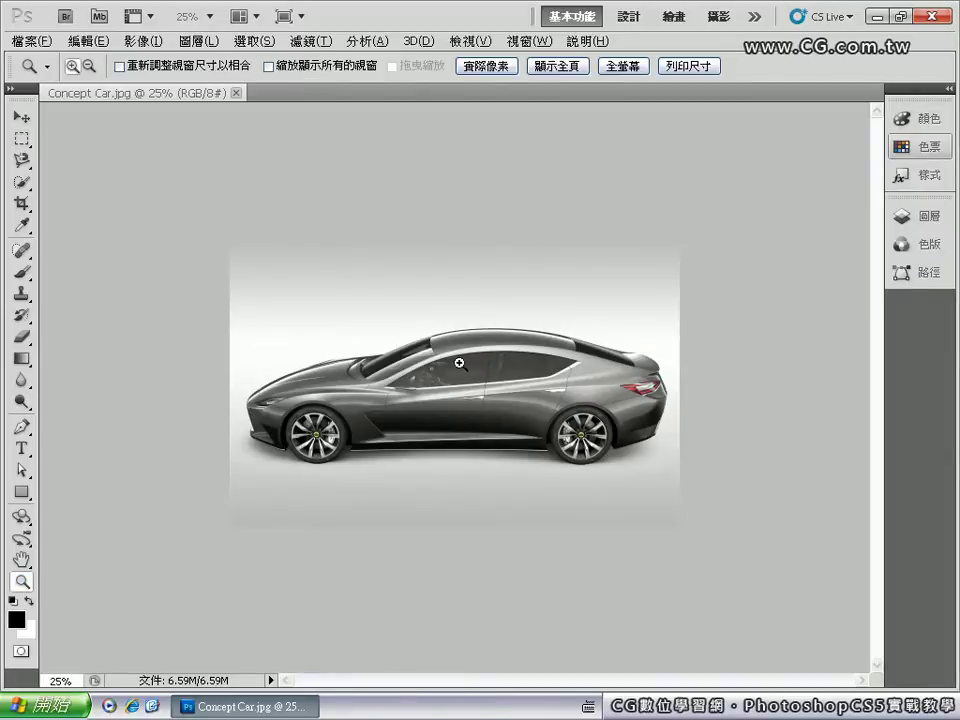
# - Zoom the car photo in to 100% and switch to the Rectangular Marquee tool
pyautogui.click(452, 403)
pyautogui.click(442, 408)
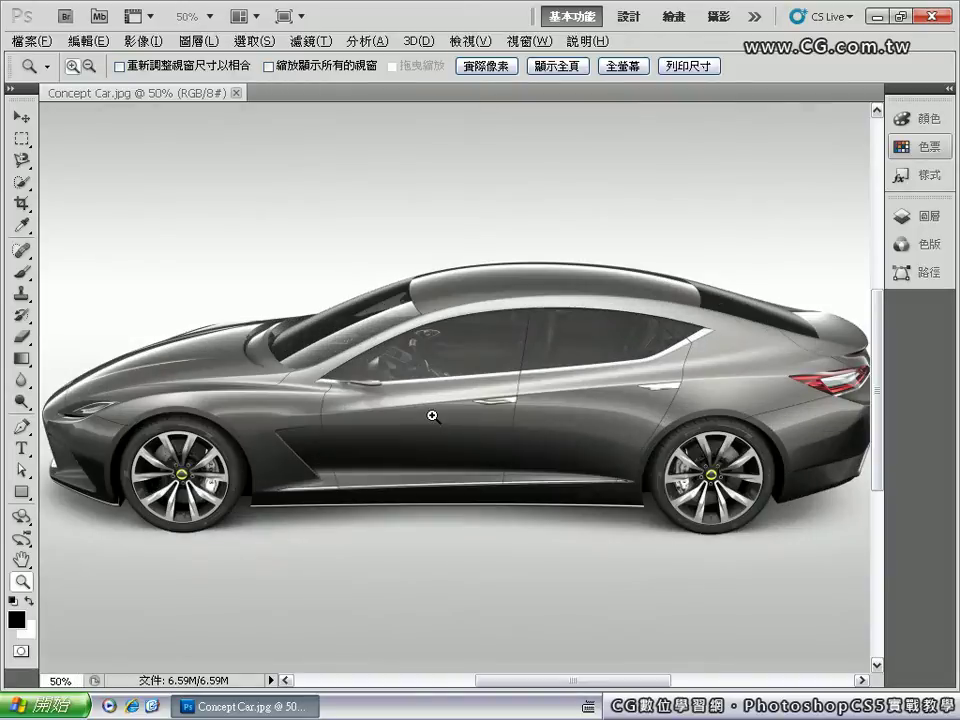
pyautogui.click(21, 138)
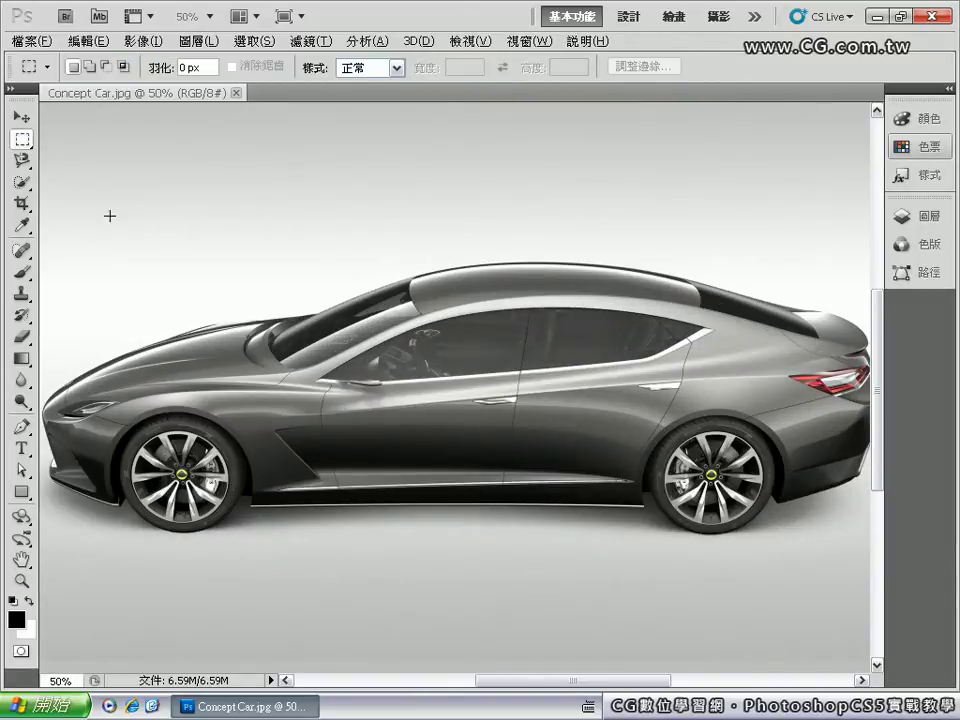
pyautogui.hotkey('ctrl', '+')
pyautogui.hotkey('ctrl', '+')
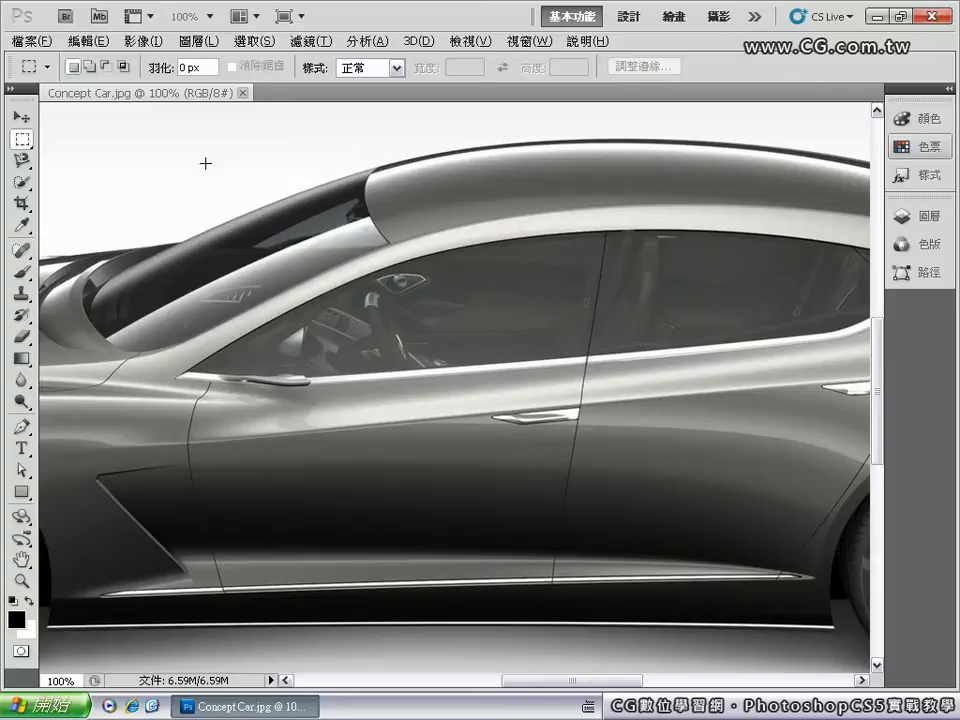
pyautogui.click(142, 44)
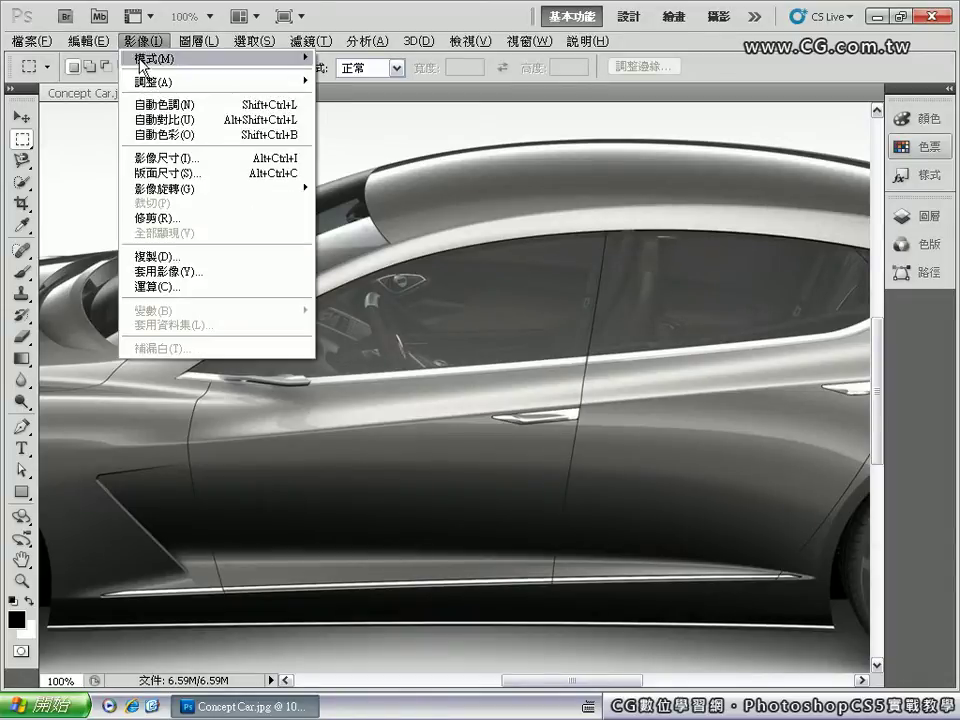
# - In Image Size, change the width from 1920 to 800 pixels and uncheck Constrain Proportions
pyautogui.click(211, 161)
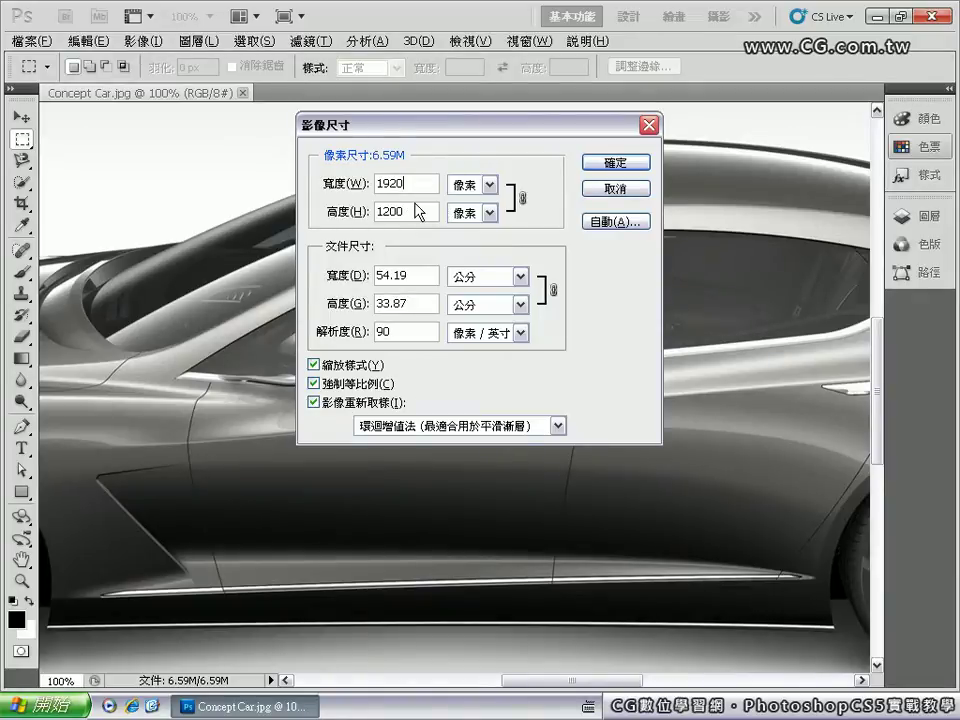
pyautogui.doubleClick(418, 183)
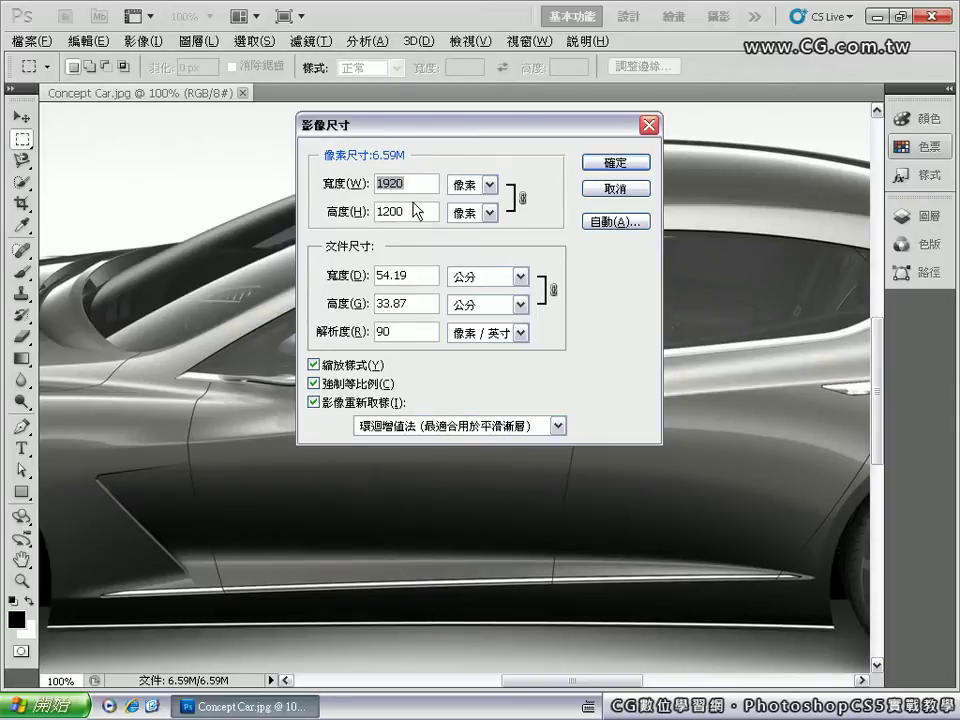
pyautogui.write('800')
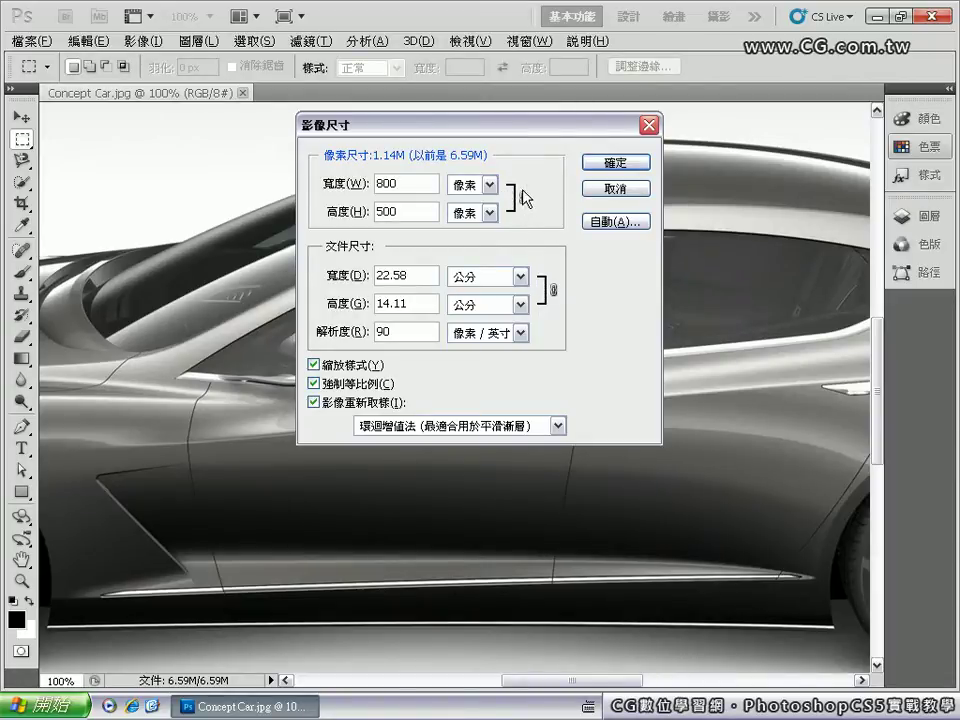
pyautogui.click(314, 384)
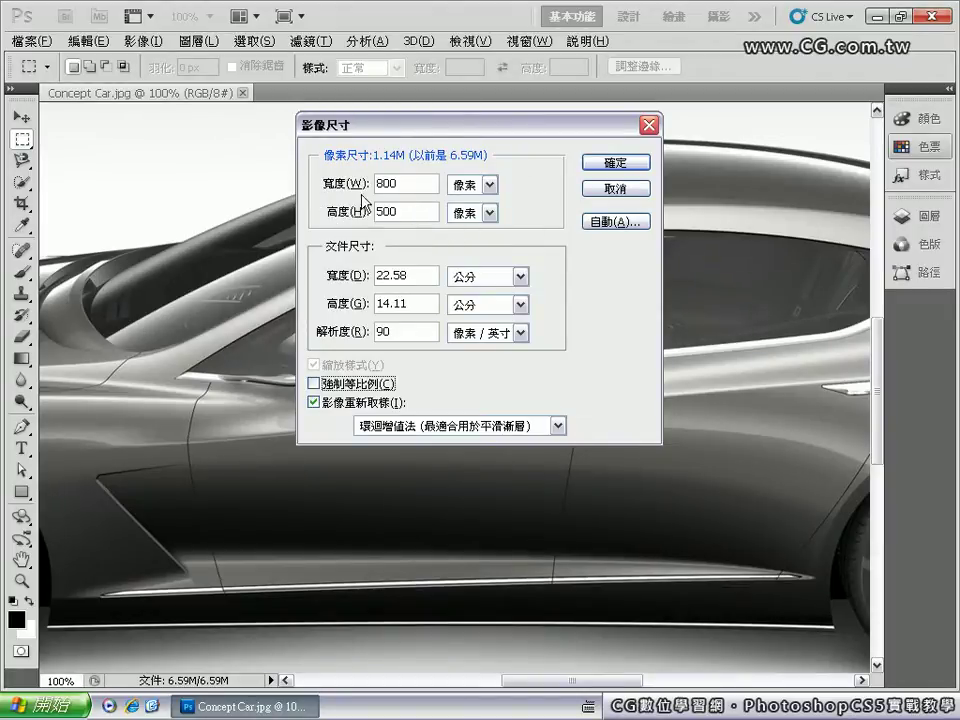
# - Try a 600-pixel width, then settle on 800 × 500 pixels and apply the resize
pyautogui.click(330, 184)
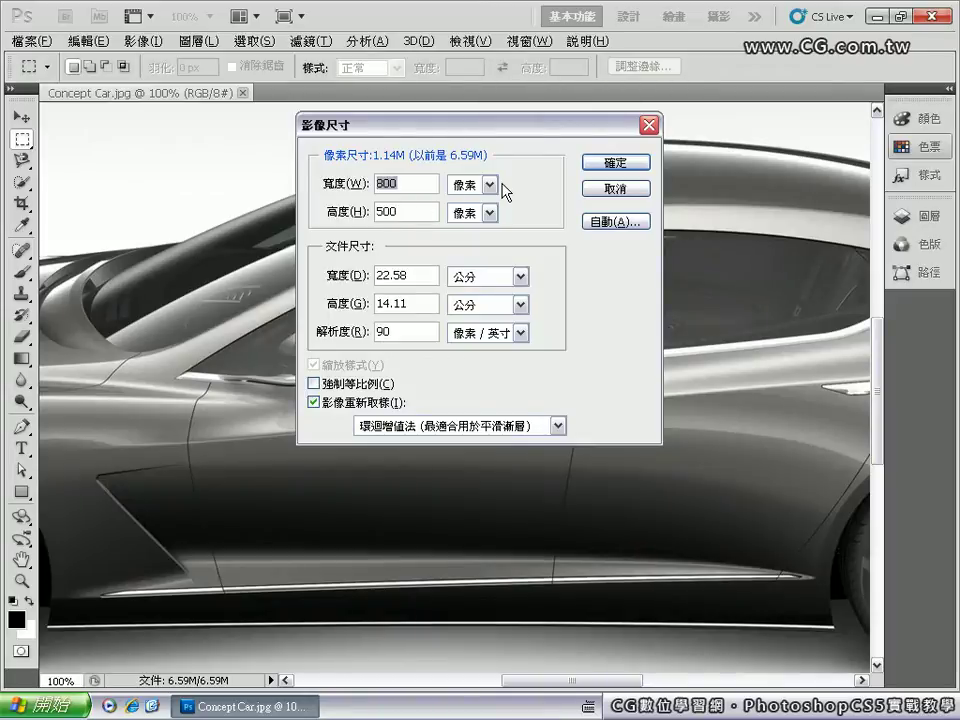
pyautogui.write('600')
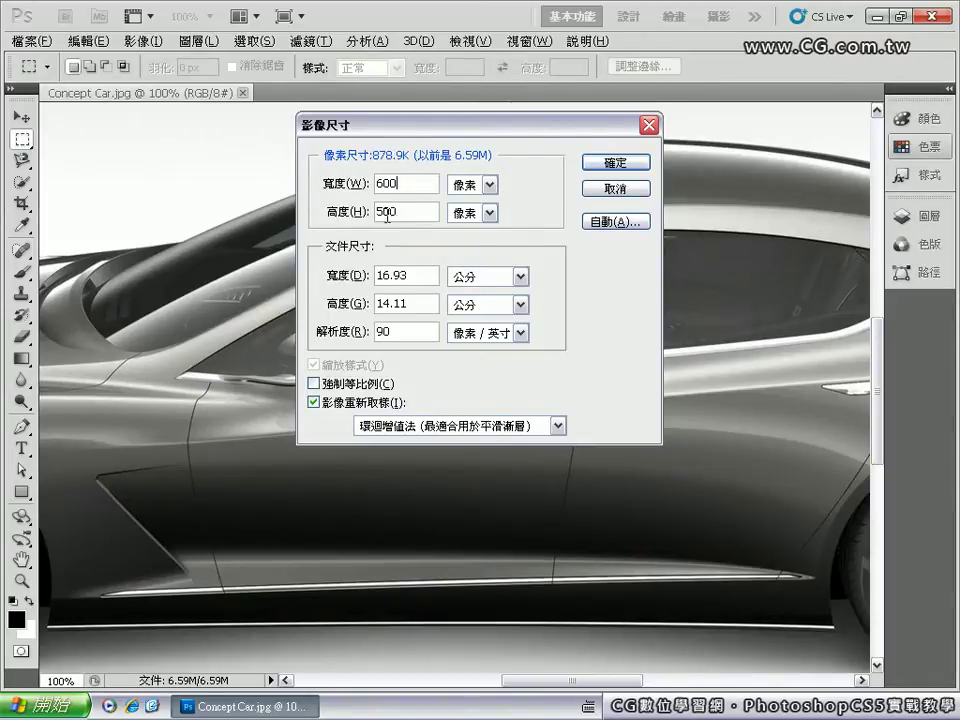
pyautogui.moveTo(360, 185); pyautogui.dragTo(342, 188)
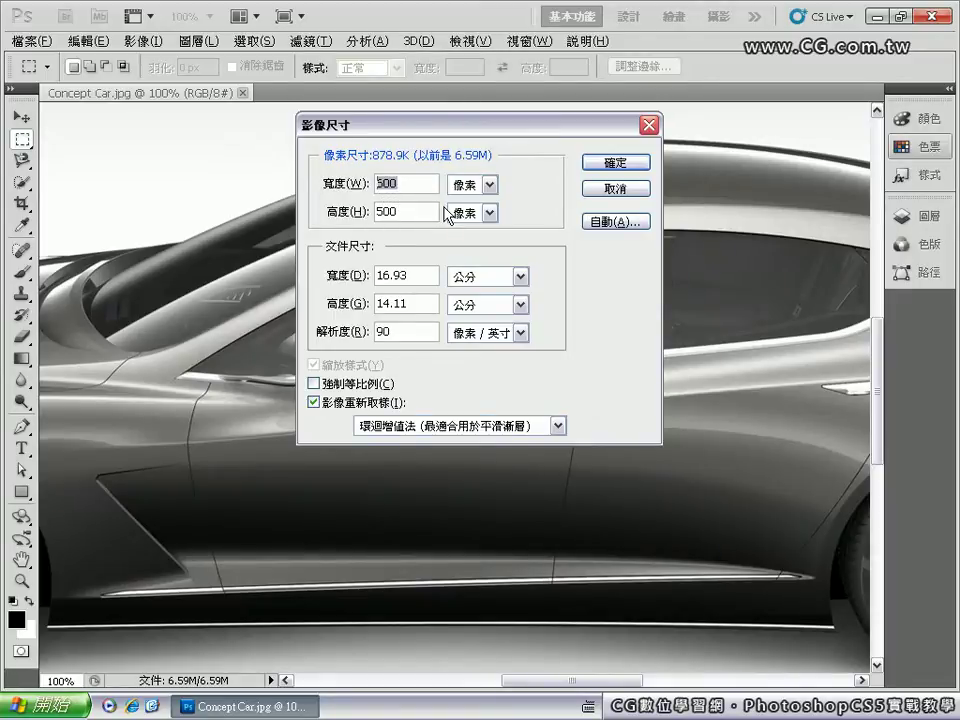
pyautogui.write('800')
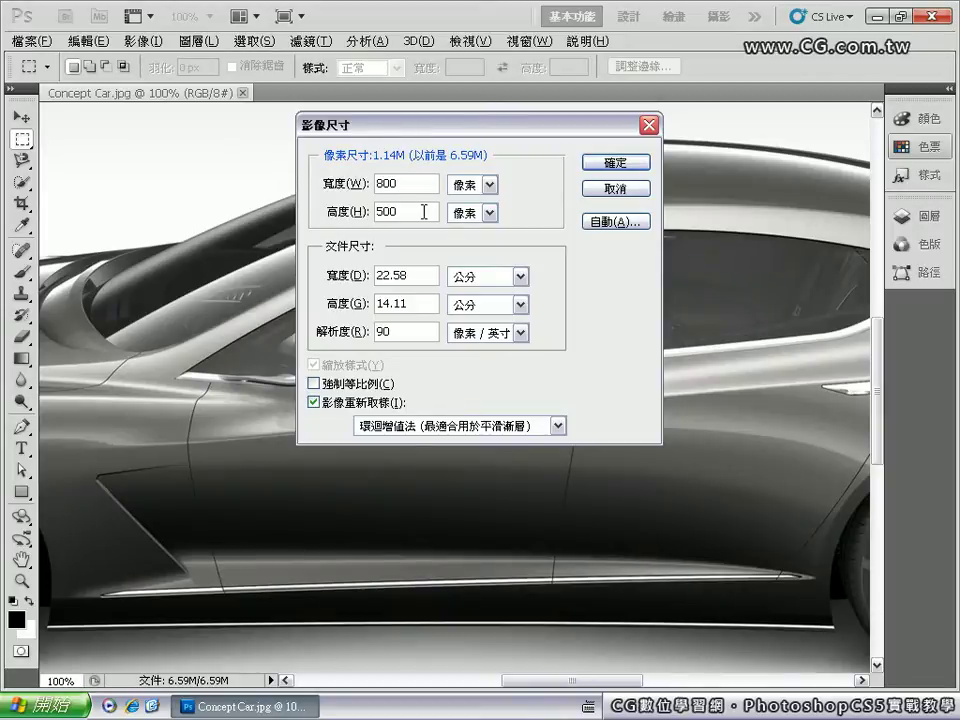
pyautogui.click(604, 164)
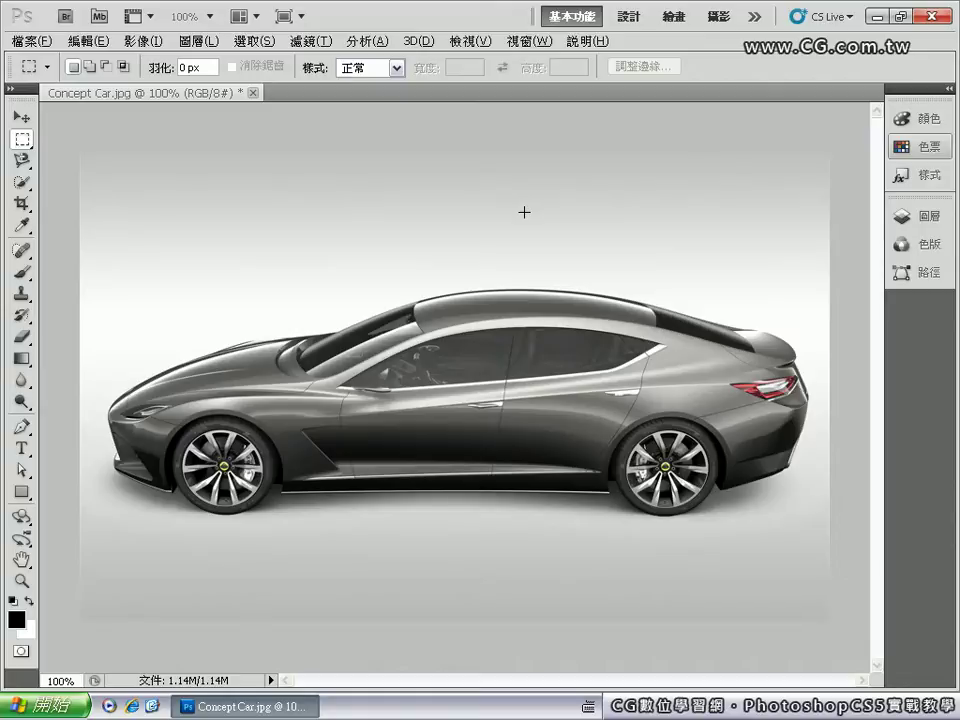
# - Resize the image to 50% width in percent units, with Constrain Proportions and Scale Styles on
pyautogui.click(140, 42)
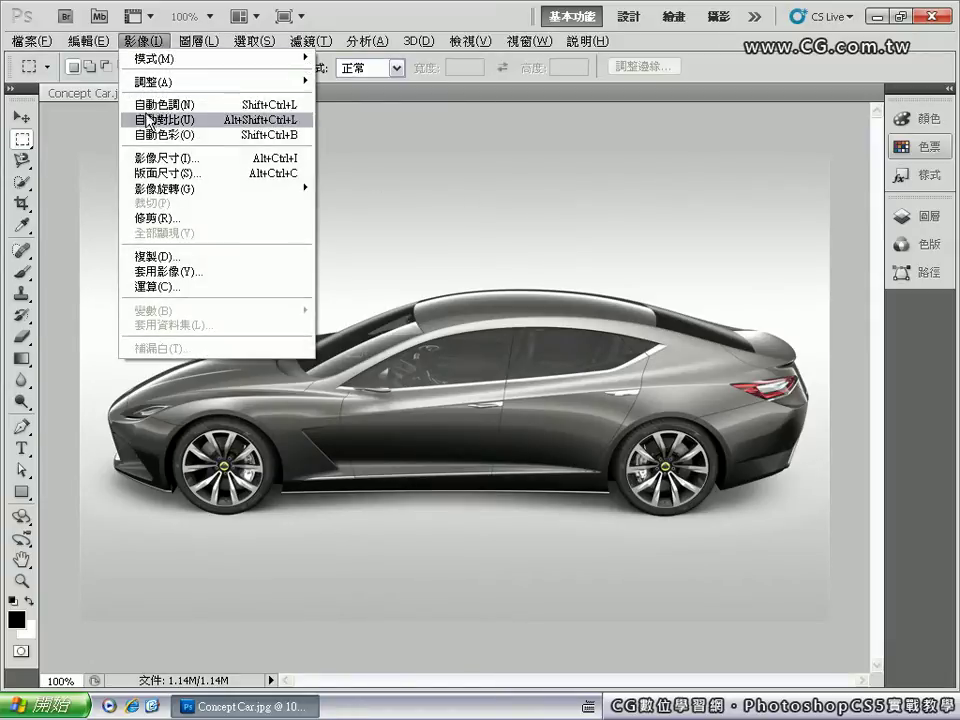
pyautogui.click(147, 158)
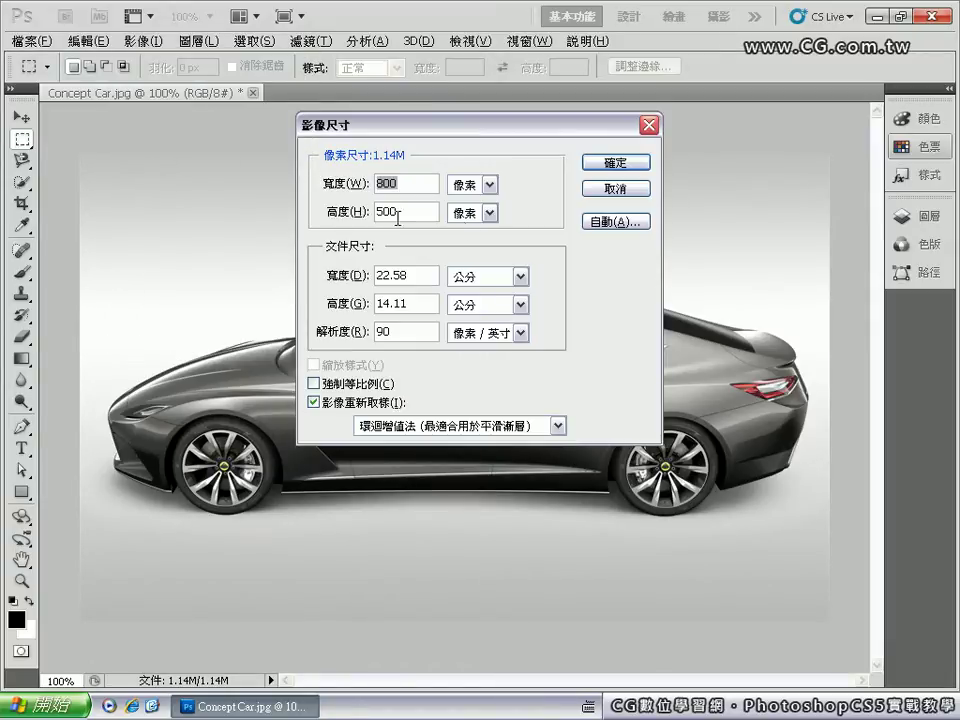
pyautogui.click(484, 186)
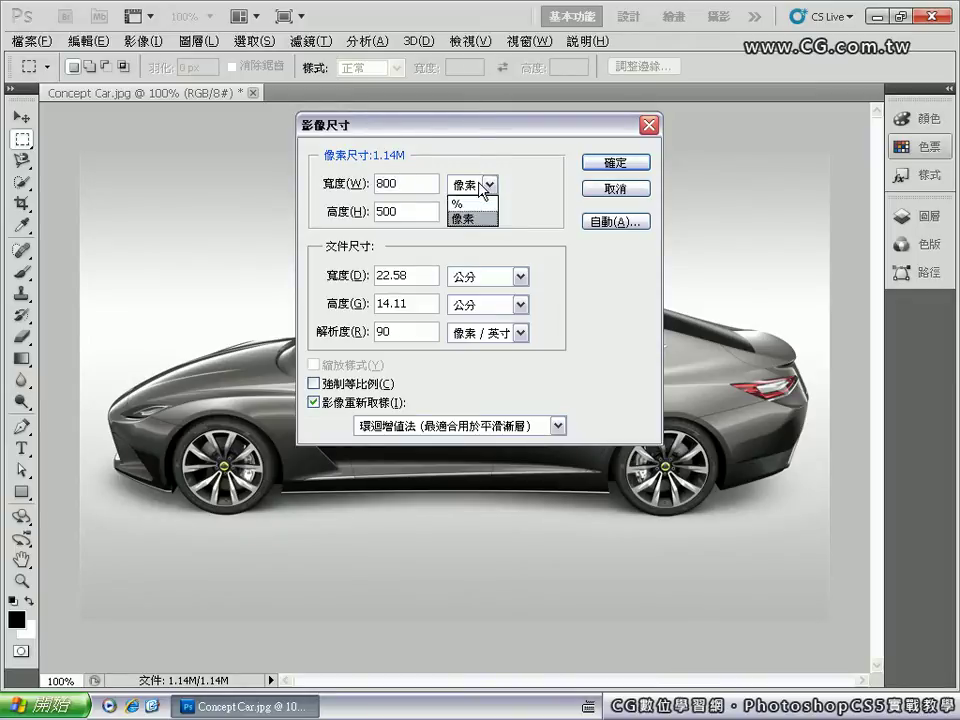
pyautogui.click(468, 204)
pyautogui.click(315, 385)
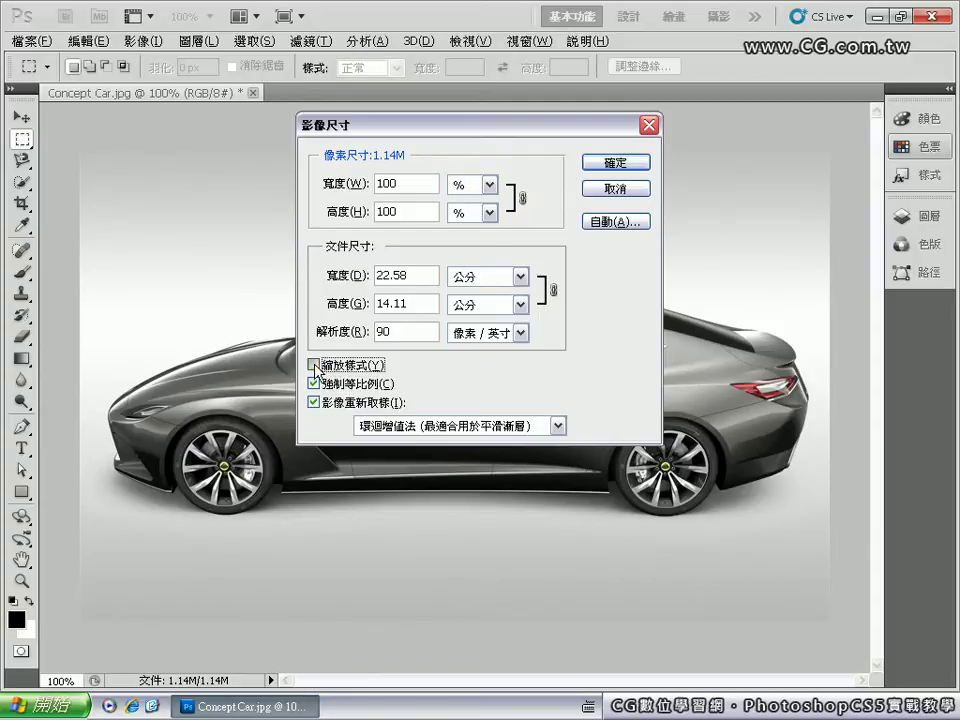
pyautogui.click(314, 366)
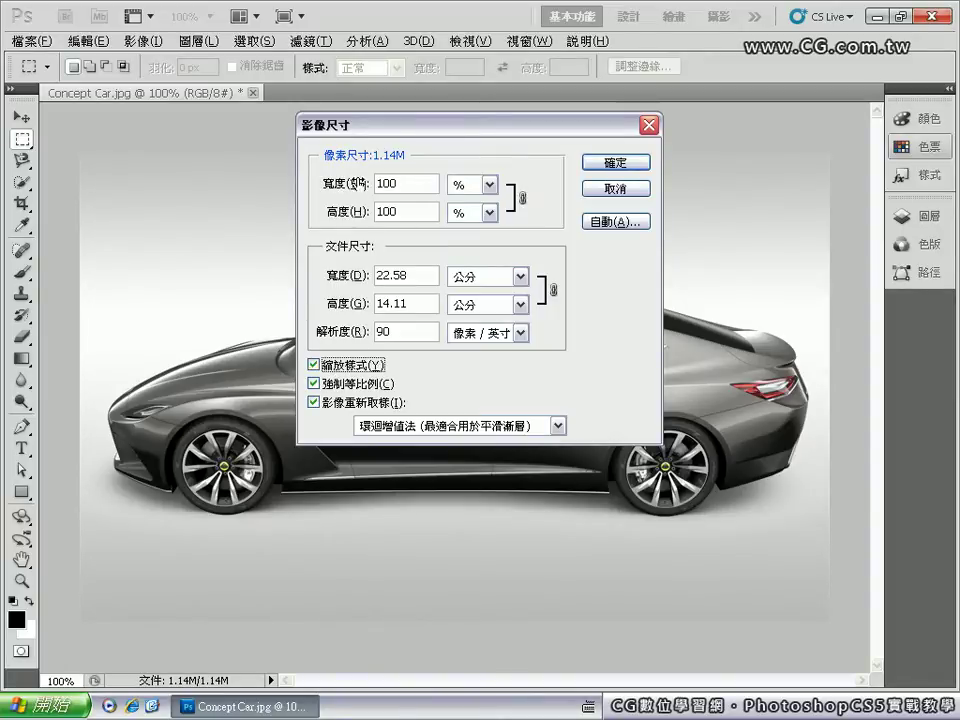
pyautogui.doubleClick(393, 183)
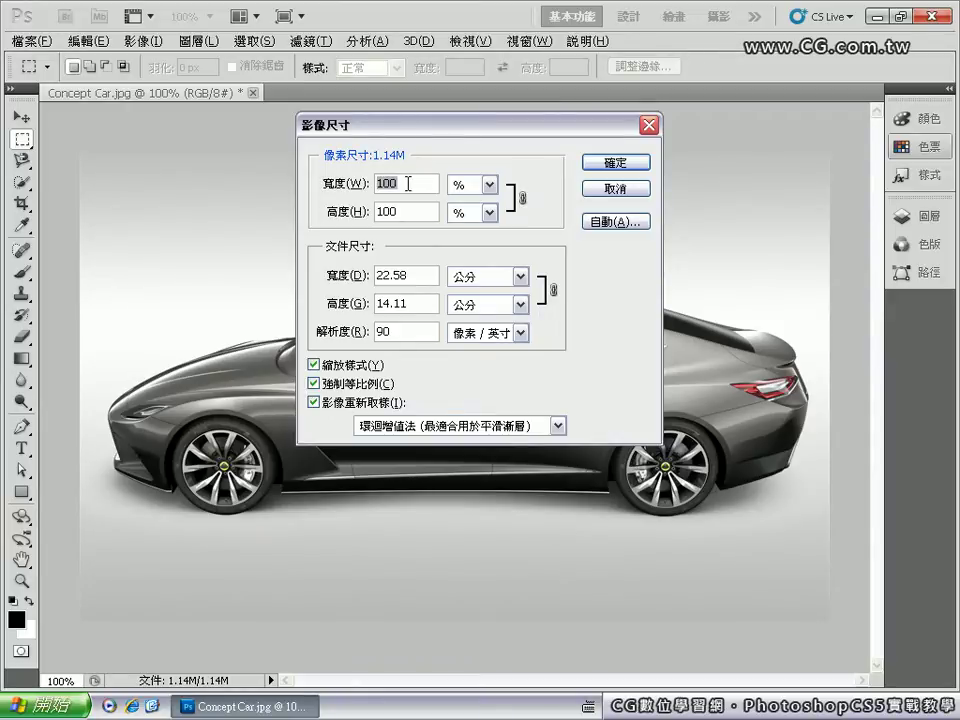
pyautogui.write('50')
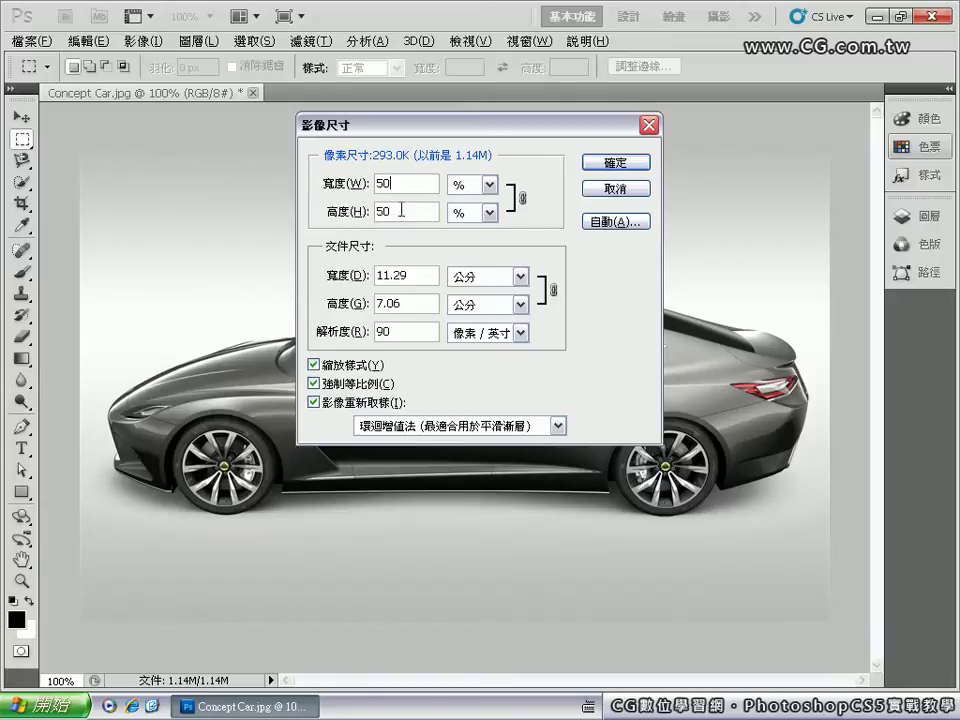
pyautogui.click(604, 164)
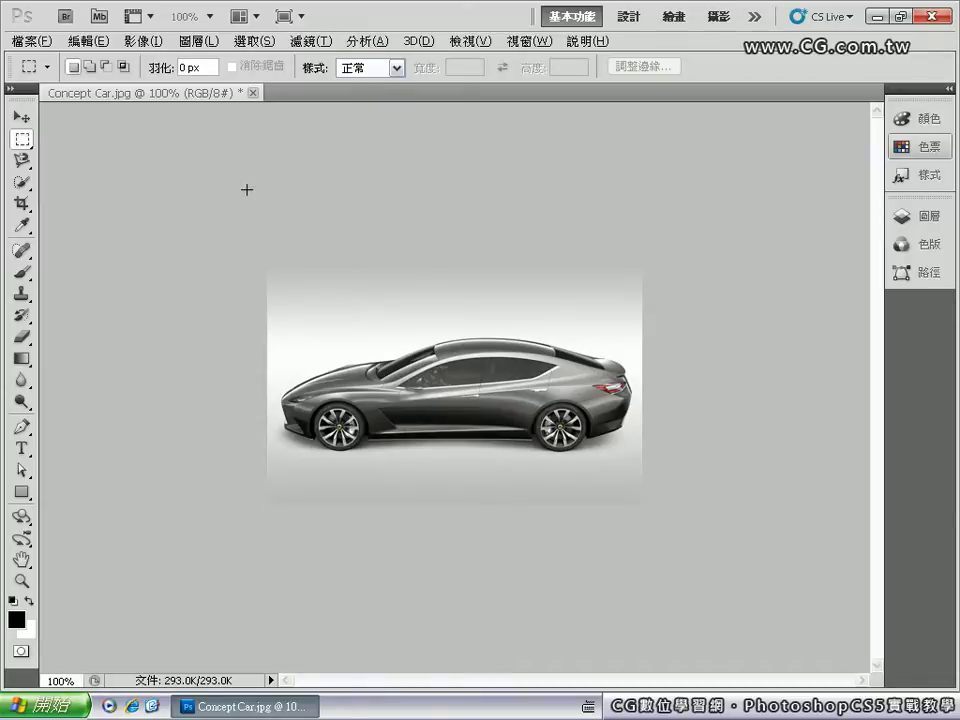
# - Enlarge the image from 400 to 1920 × 1200 pixels via Image Size
pyautogui.click(146, 43)
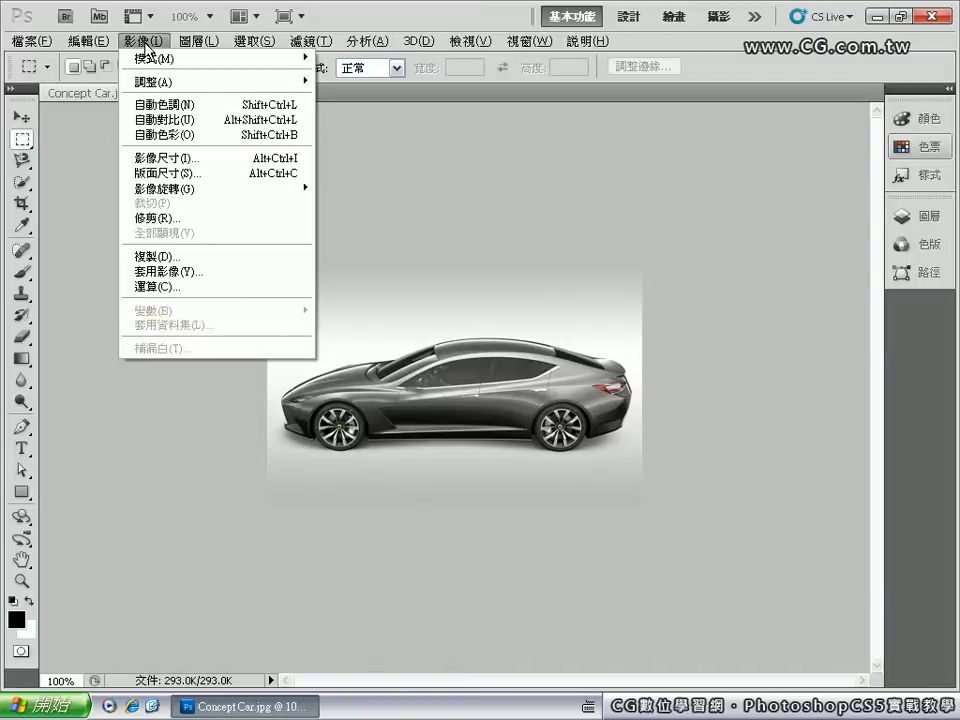
pyautogui.click(149, 162)
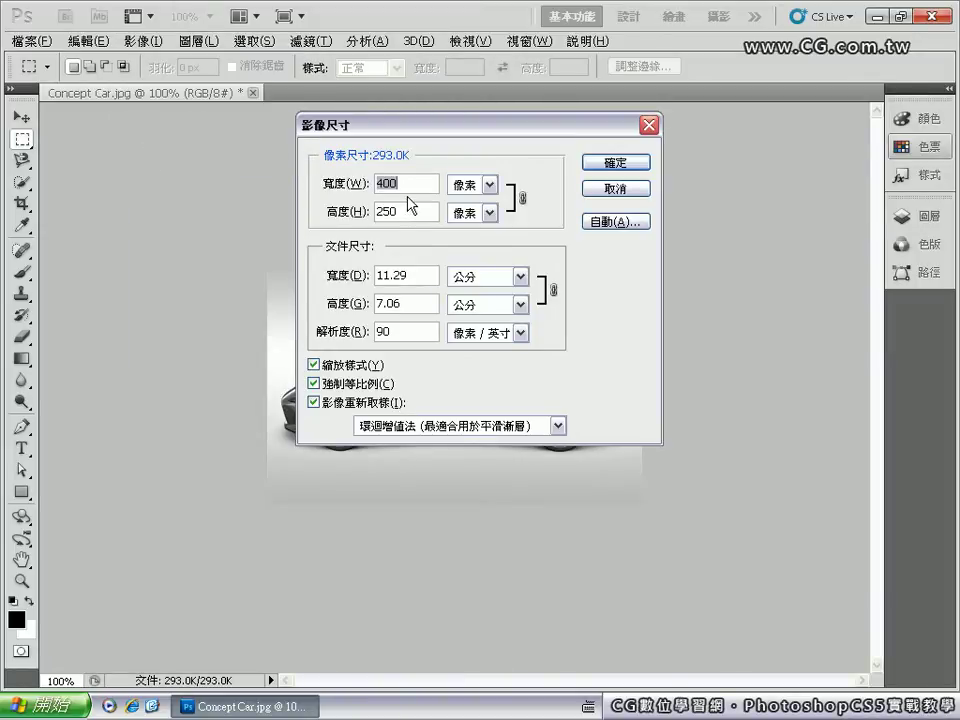
pyautogui.write('1920')
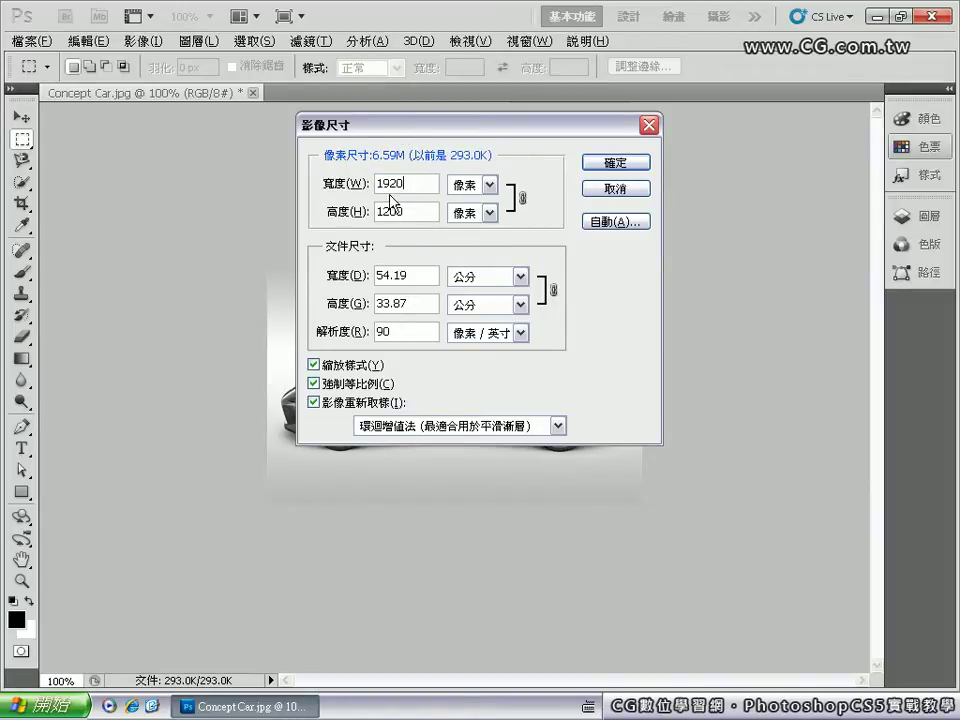
pyautogui.click(617, 165)
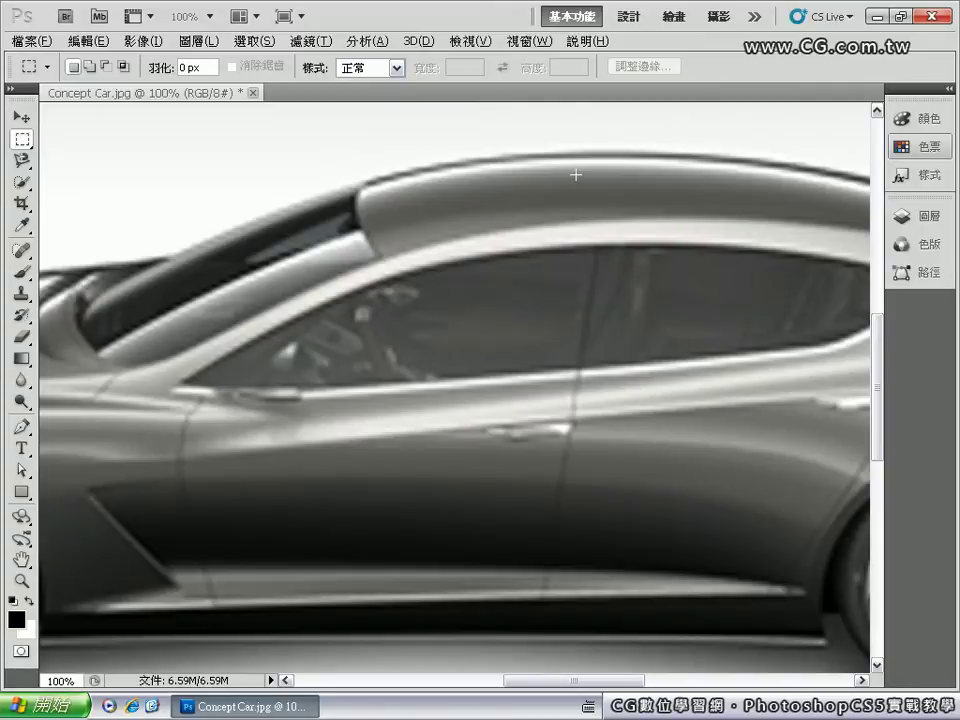
# - Revert Concept Car.jpg to its last saved version with File > Revert
pyautogui.click(36, 41)
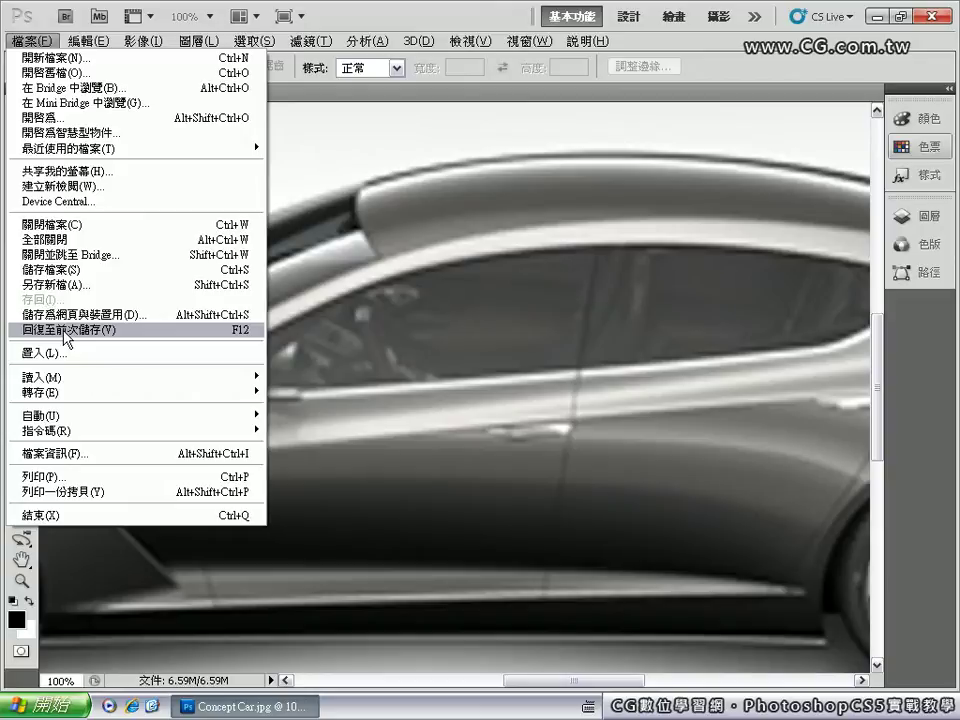
pyautogui.click(63, 332)
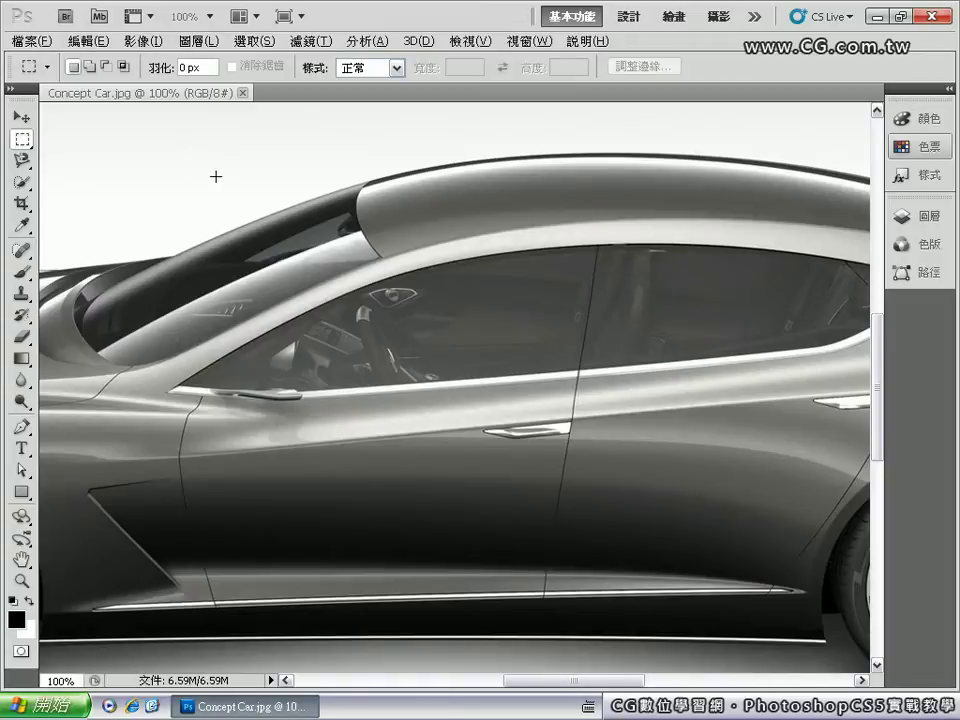
# - Open Image Size and cancel it, leaving the image at 1920 × 1200 pixels
pyautogui.click(143, 44)
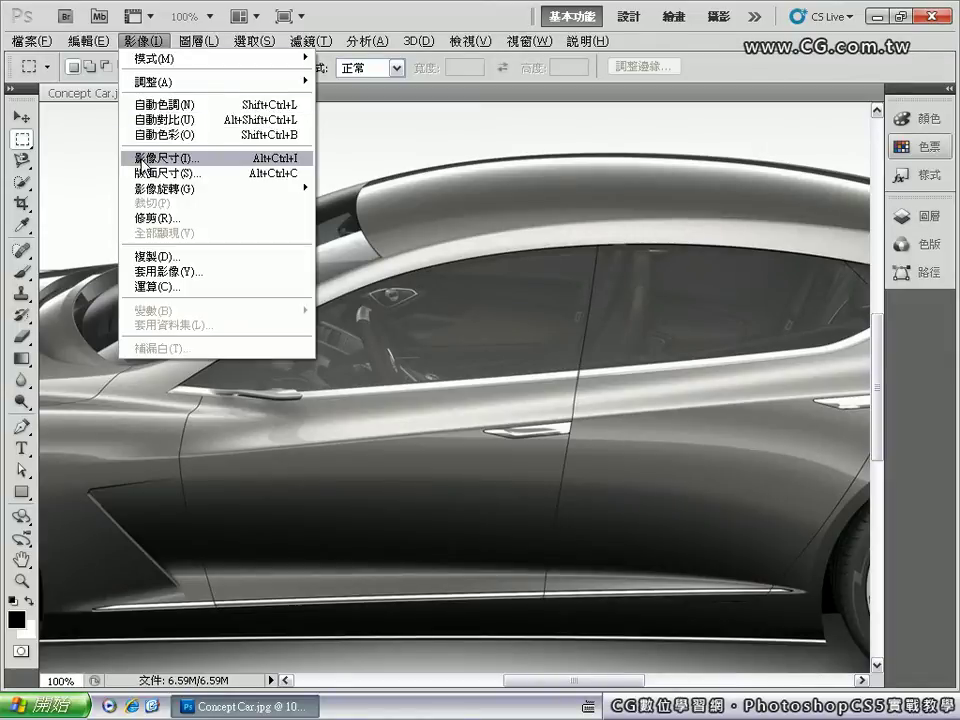
pyautogui.click(142, 160)
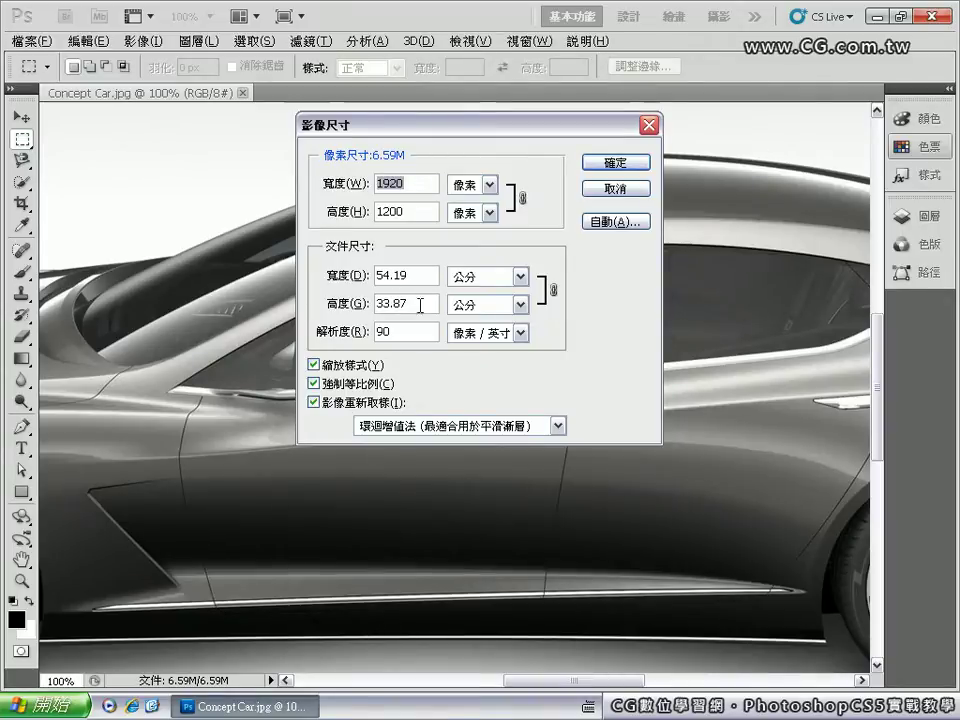
pyautogui.click(611, 190)
pyautogui.click(611, 190)
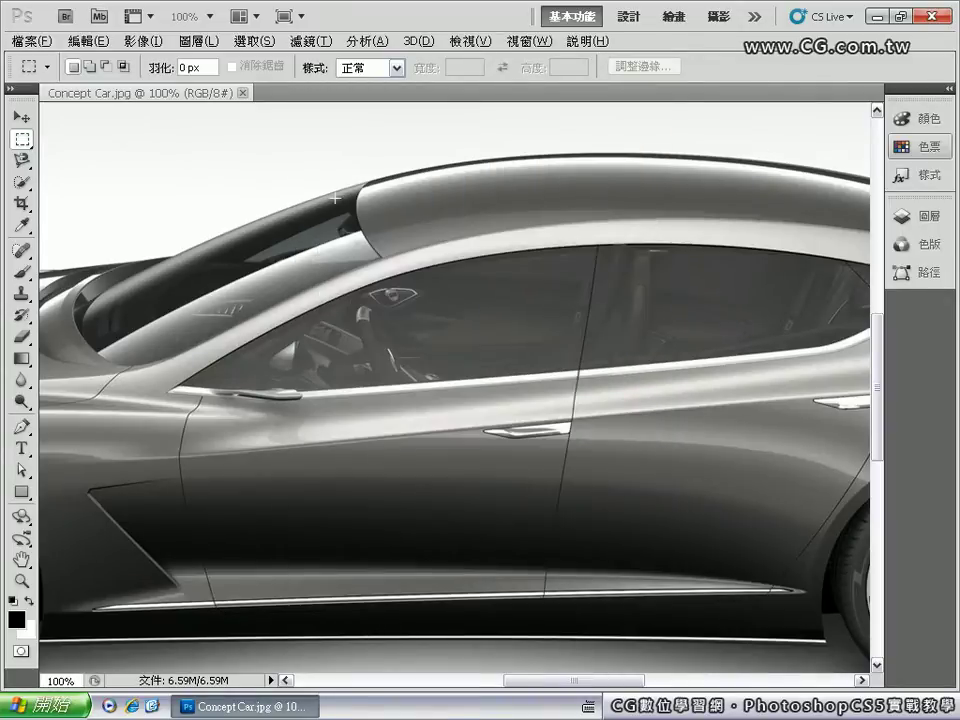
pyautogui.click(25, 42)
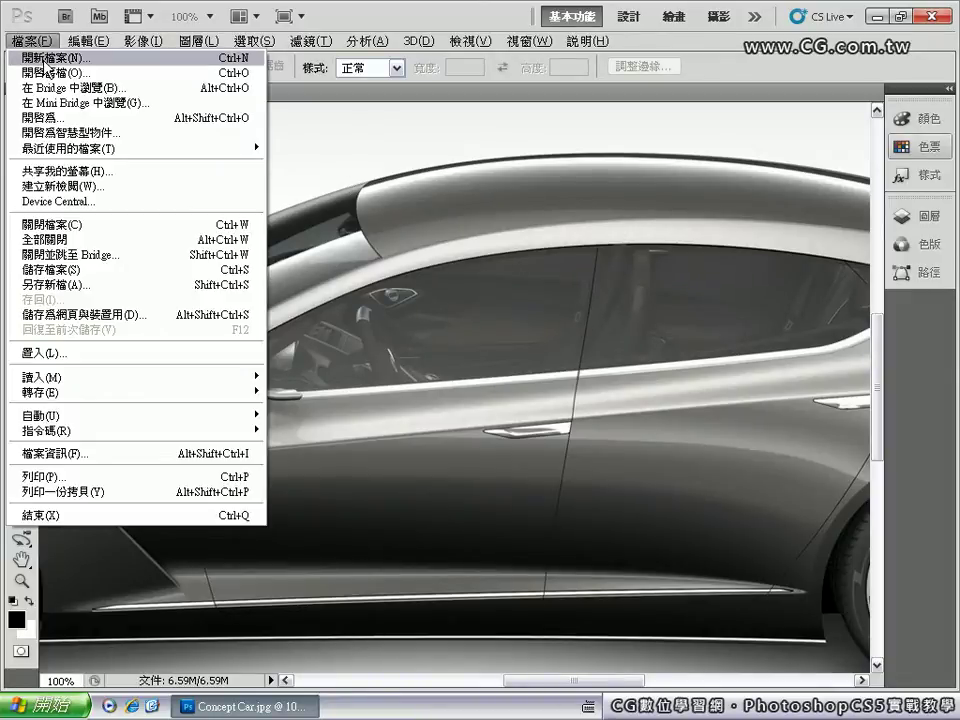
pyautogui.click(38, 58)
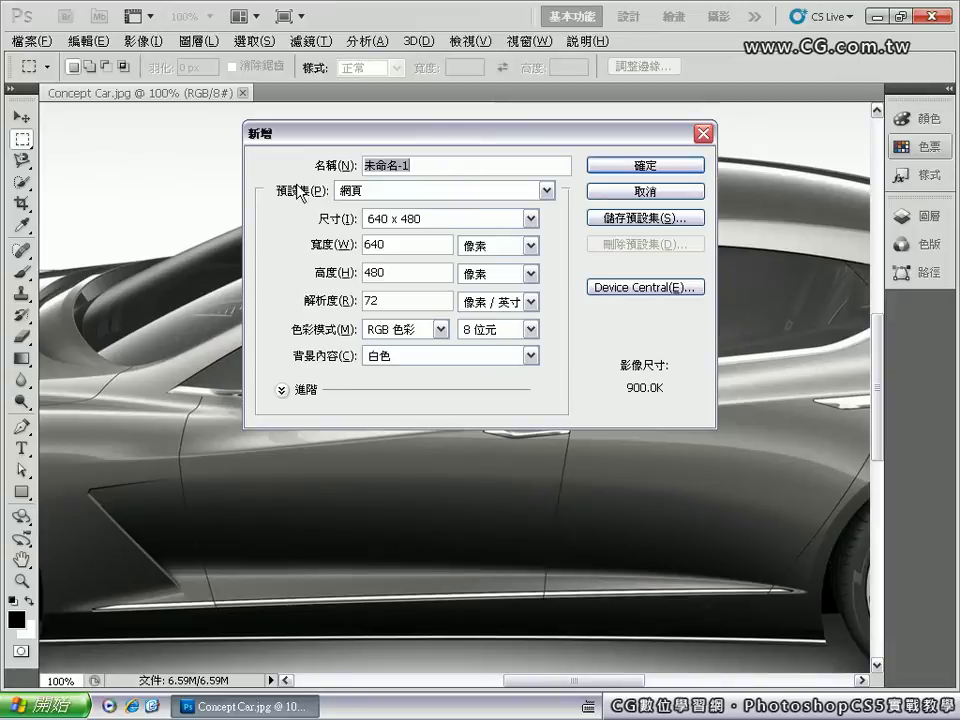
pyautogui.click(427, 192)
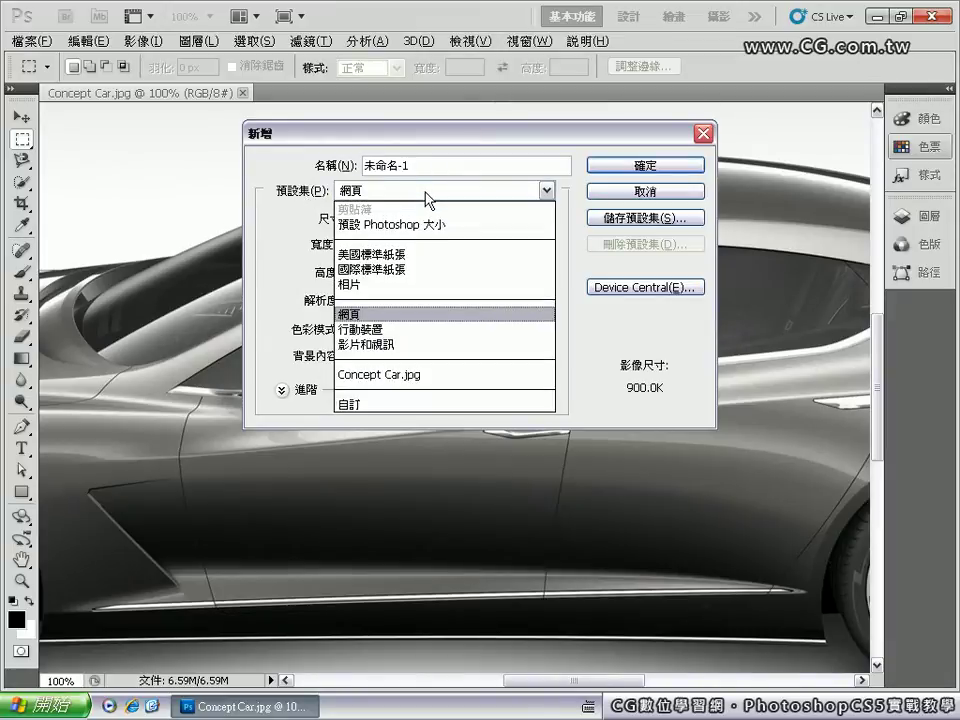
pyautogui.click(440, 280)
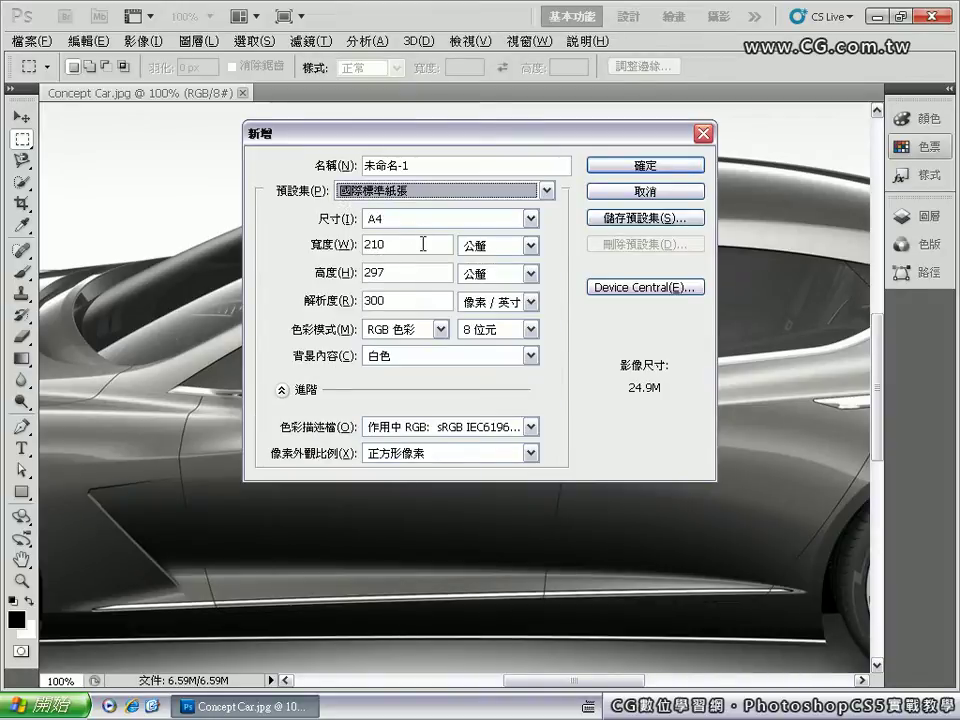
pyautogui.click(490, 248)
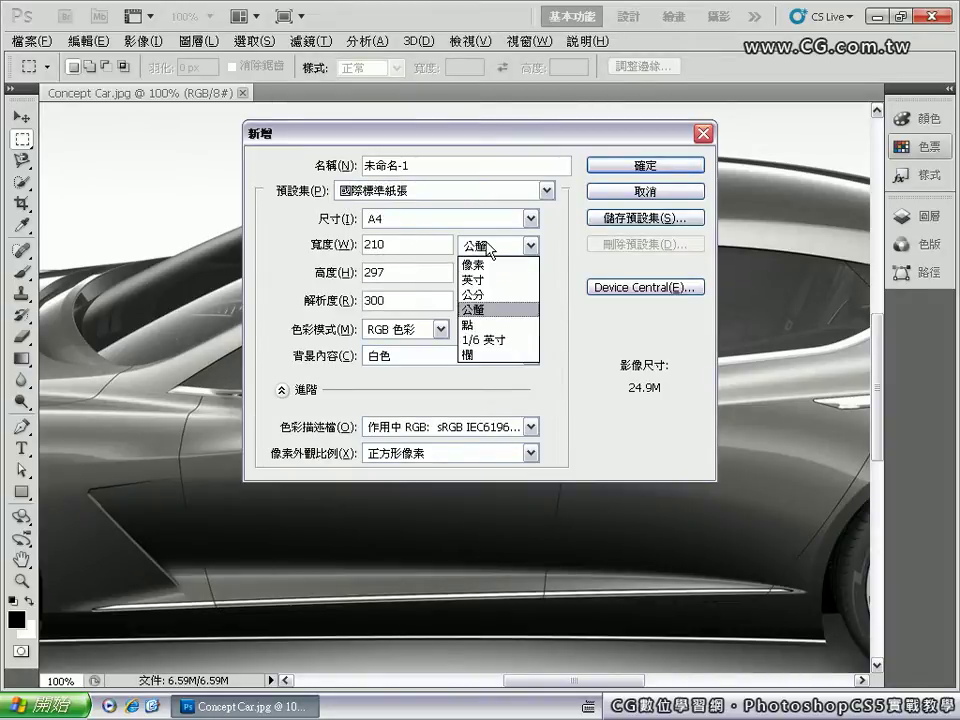
pyautogui.click(488, 295)
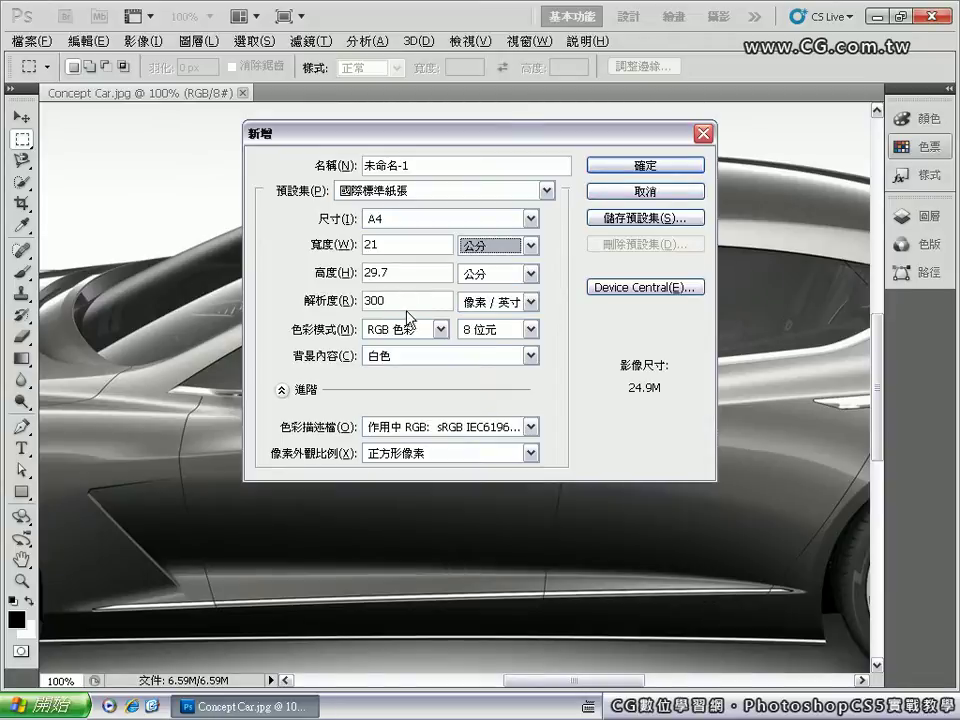
pyautogui.click(614, 191)
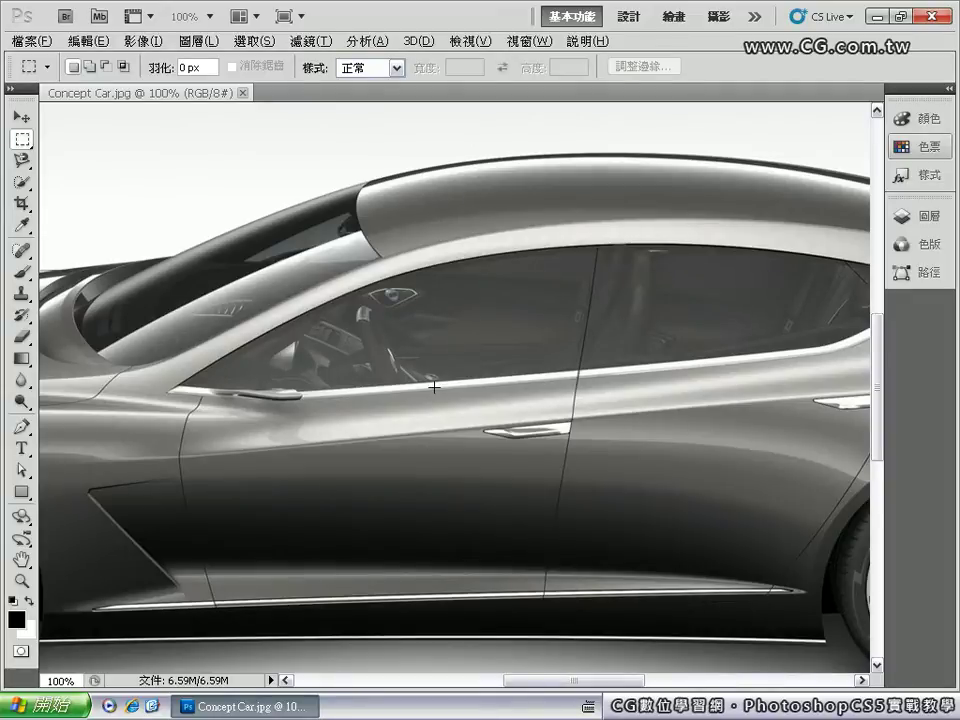
# - In Image Size, enter a 29.7 cm document width, then a 21 cm height
pyautogui.click(151, 45)
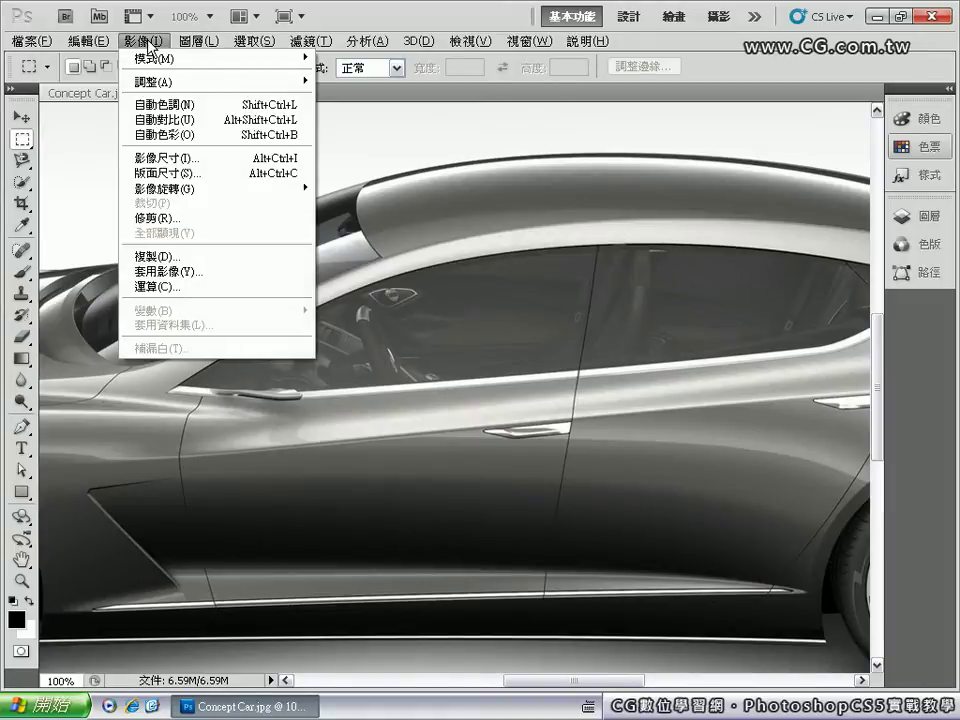
pyautogui.click(150, 158)
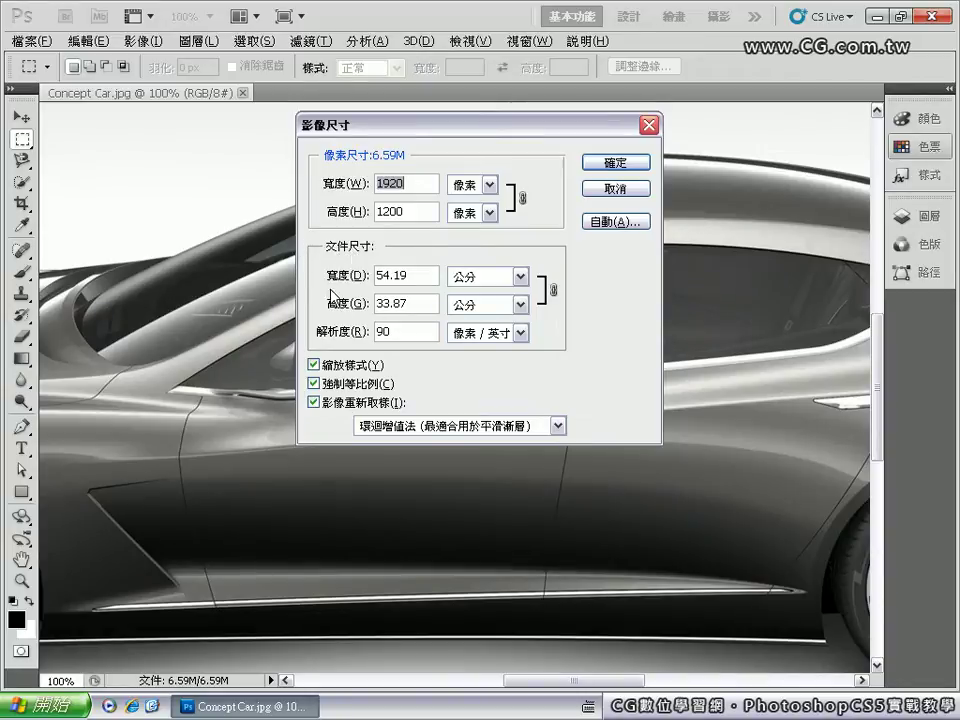
pyautogui.click(413, 275)
pyautogui.doubleClick(413, 275)
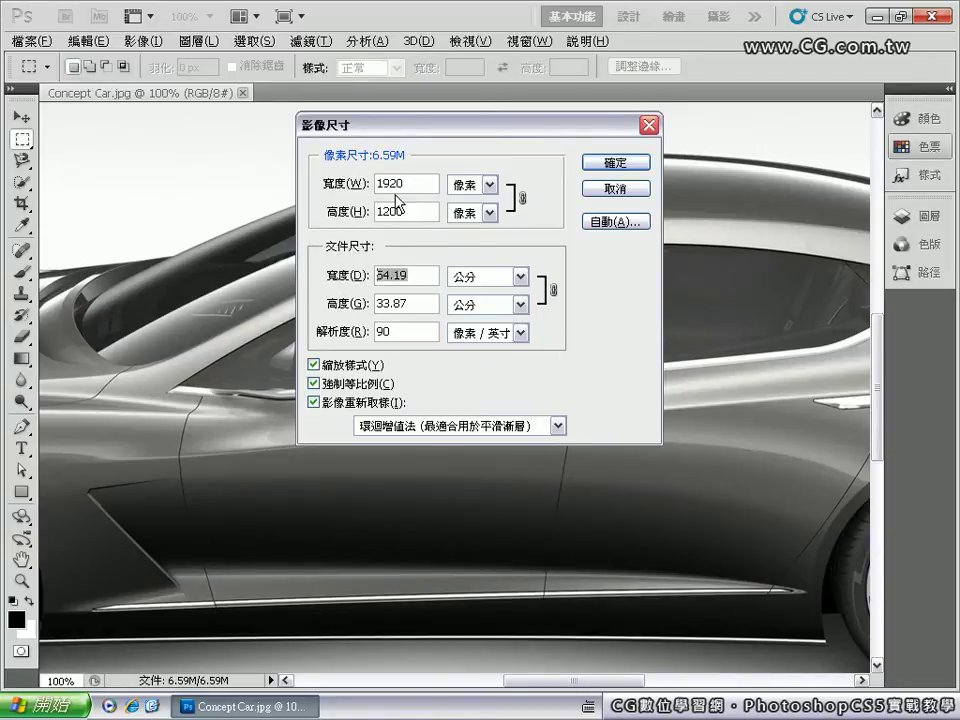
pyautogui.write('29.')
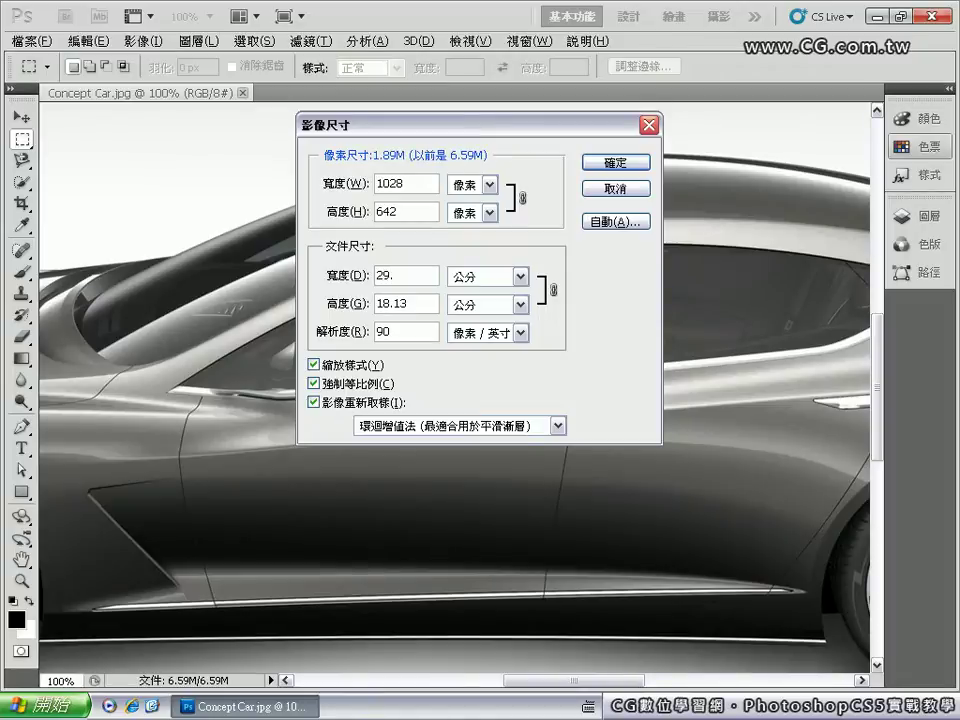
pyautogui.write('7')
pyautogui.doubleClick(410, 305)
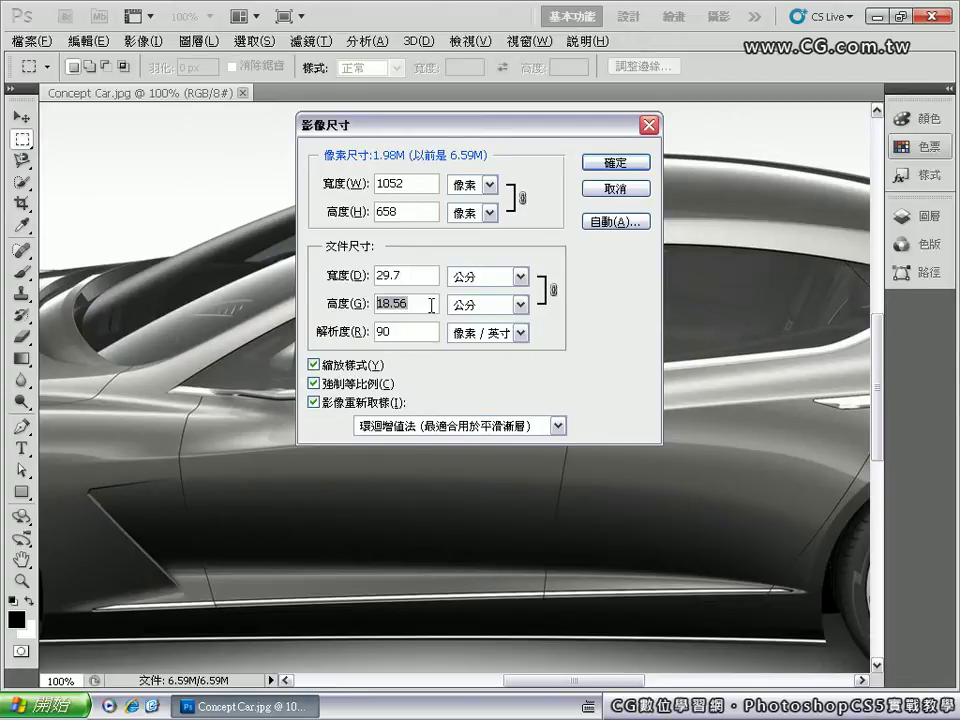
pyautogui.write('21')
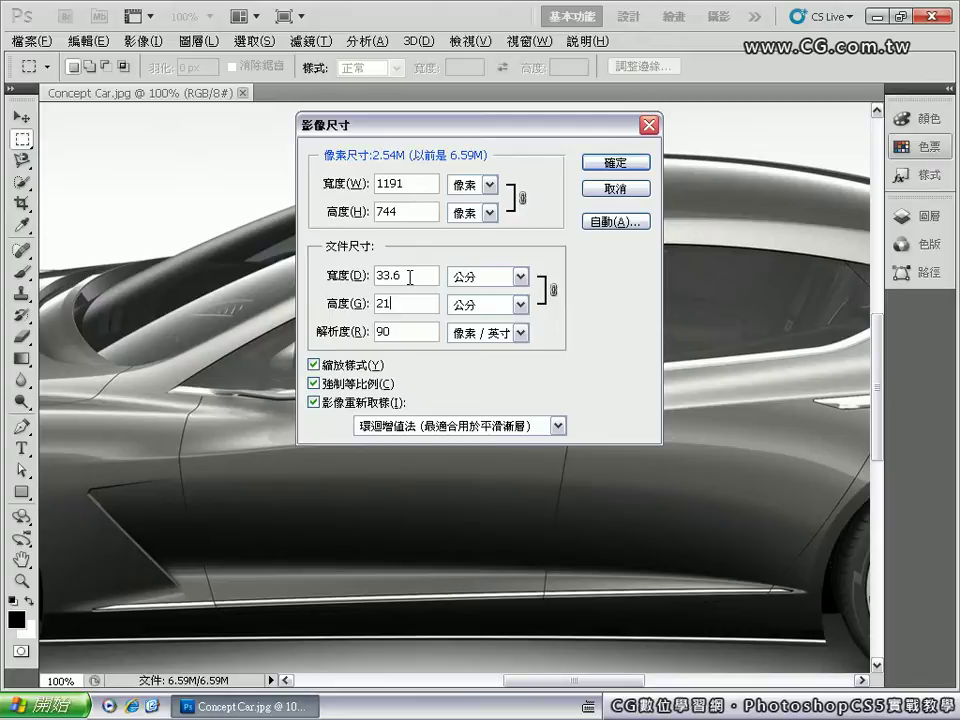
# - Set the document width back to 29.7 cm and the resolution to 300 ppi (3508 × 2192 pixels)
pyautogui.click(349, 286)
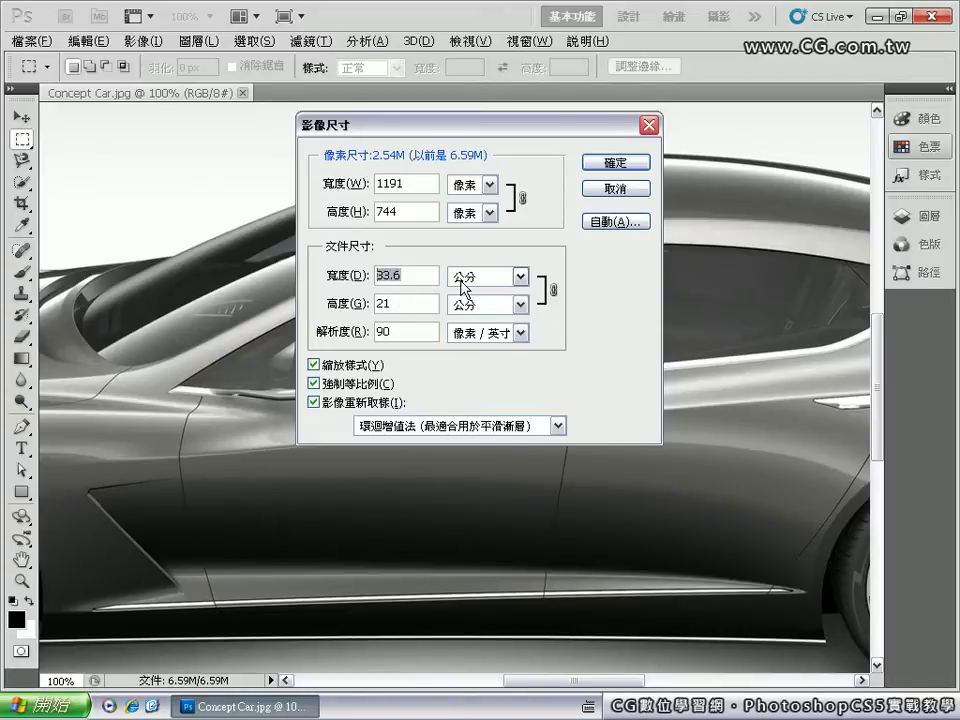
pyautogui.write('29')
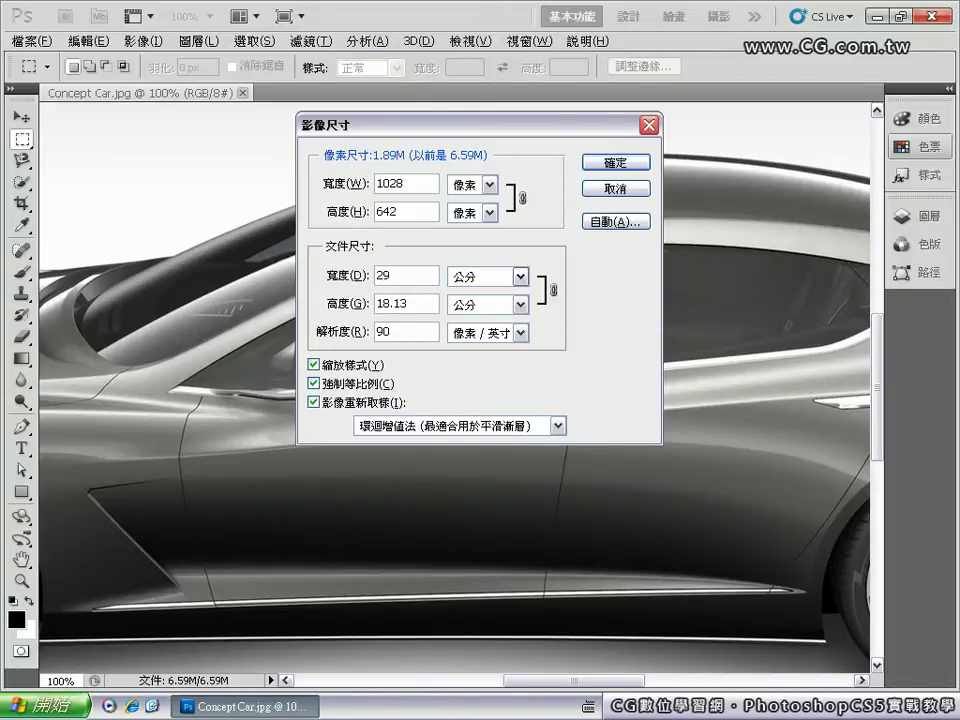
pyautogui.write('.7')
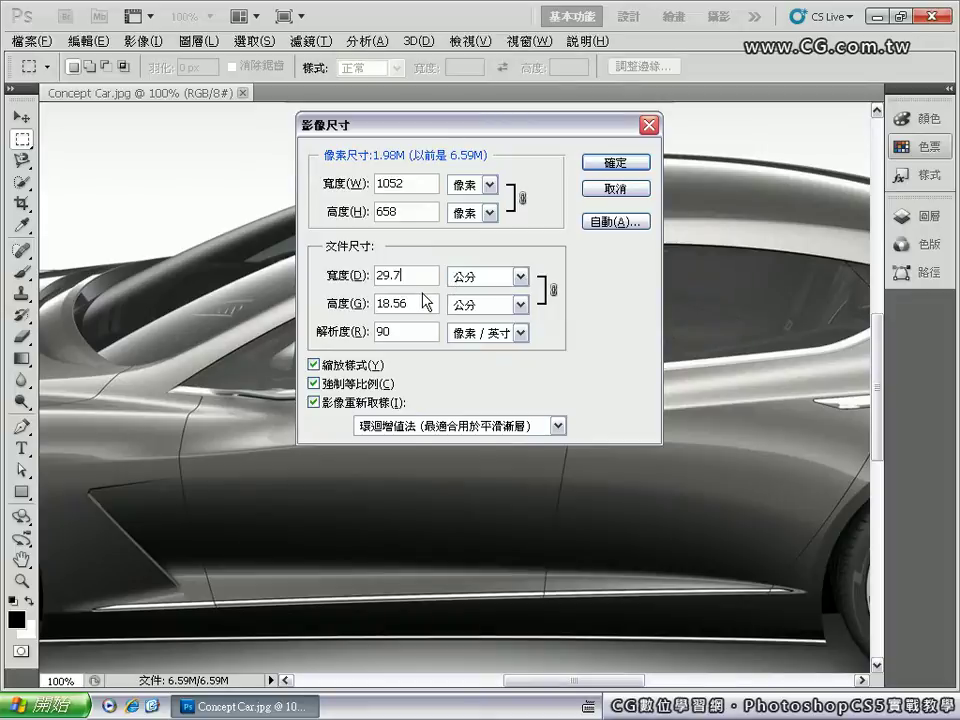
pyautogui.click(427, 302)
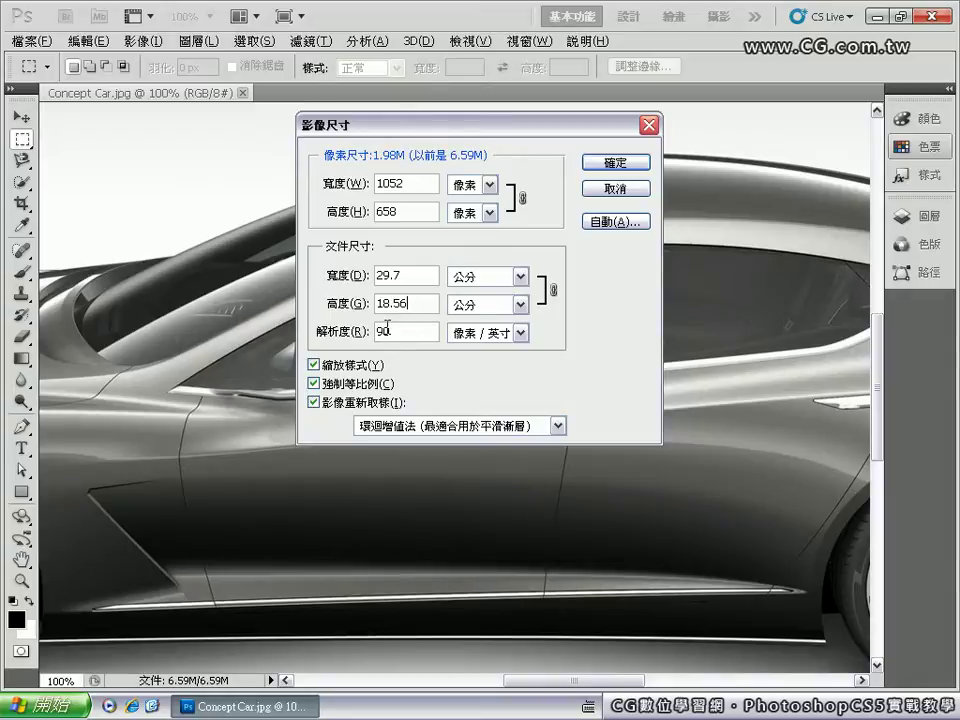
pyautogui.doubleClick(406, 332)
pyautogui.write('300')
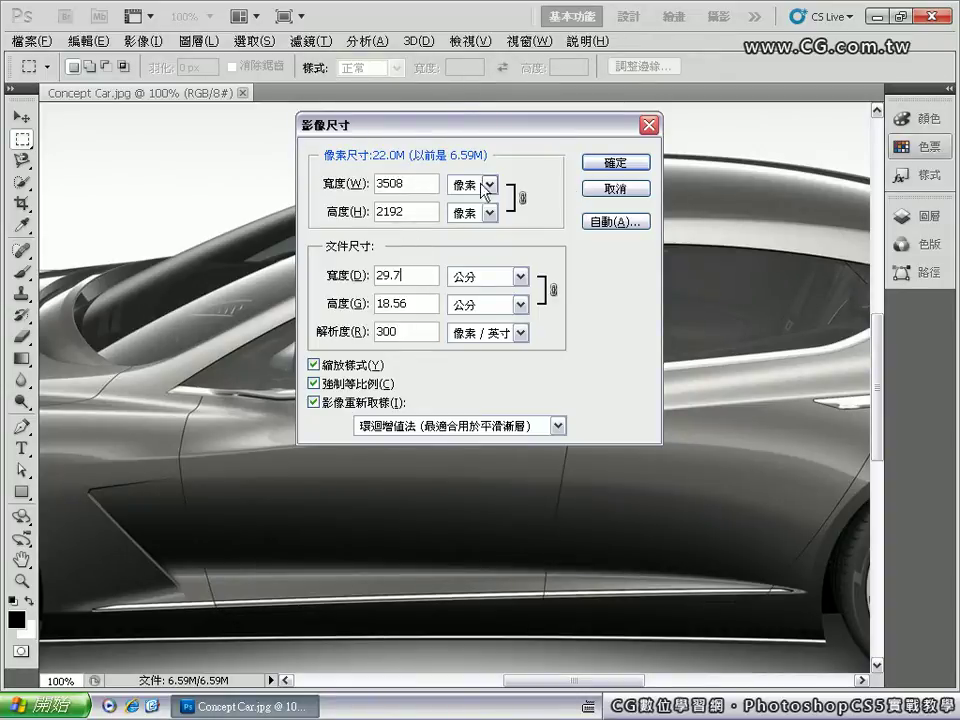
# - Apply the 3508 × 2192 pixel size (22.0M), then zoom out to fit the whole car
pyautogui.click(620, 168)
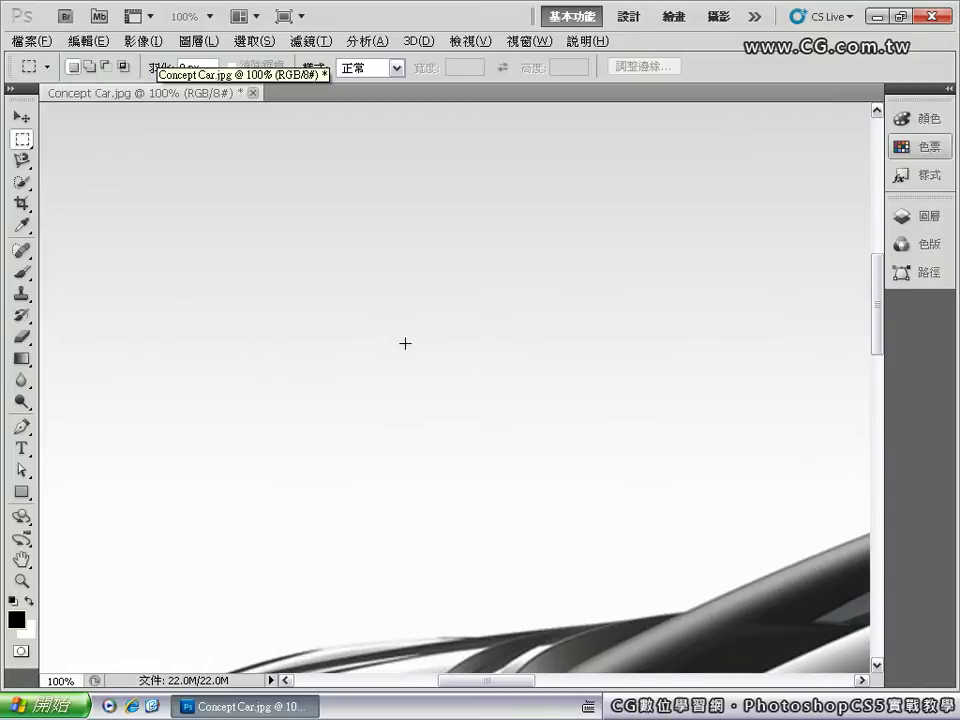
pyautogui.hotkey('ctrl', '-')
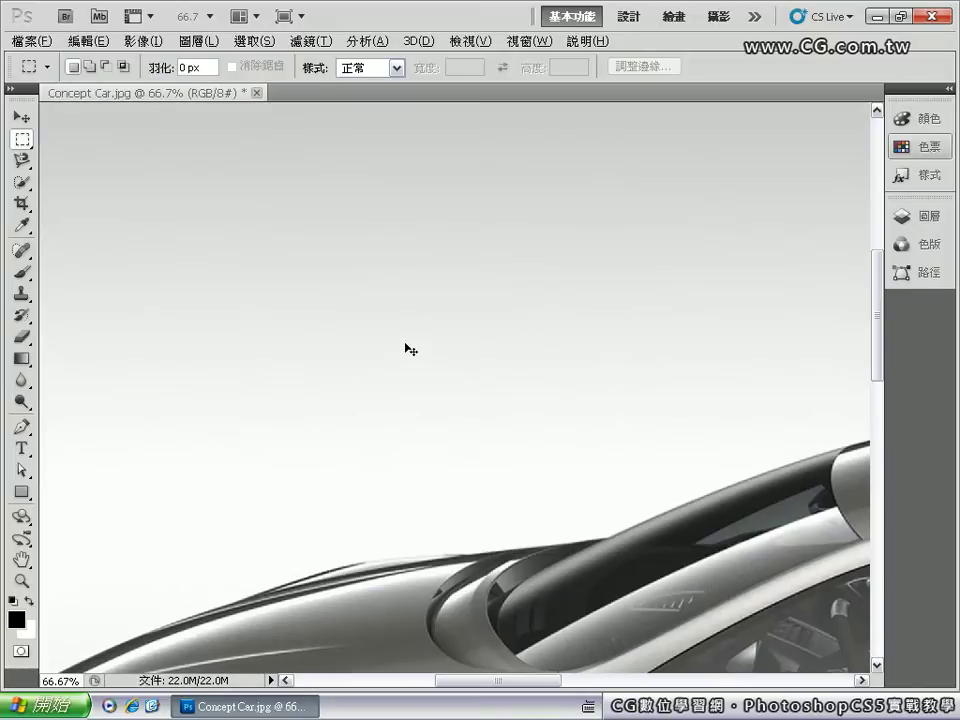
pyautogui.hotkey('ctrl', '-')
pyautogui.hotkey('ctrl', '-')
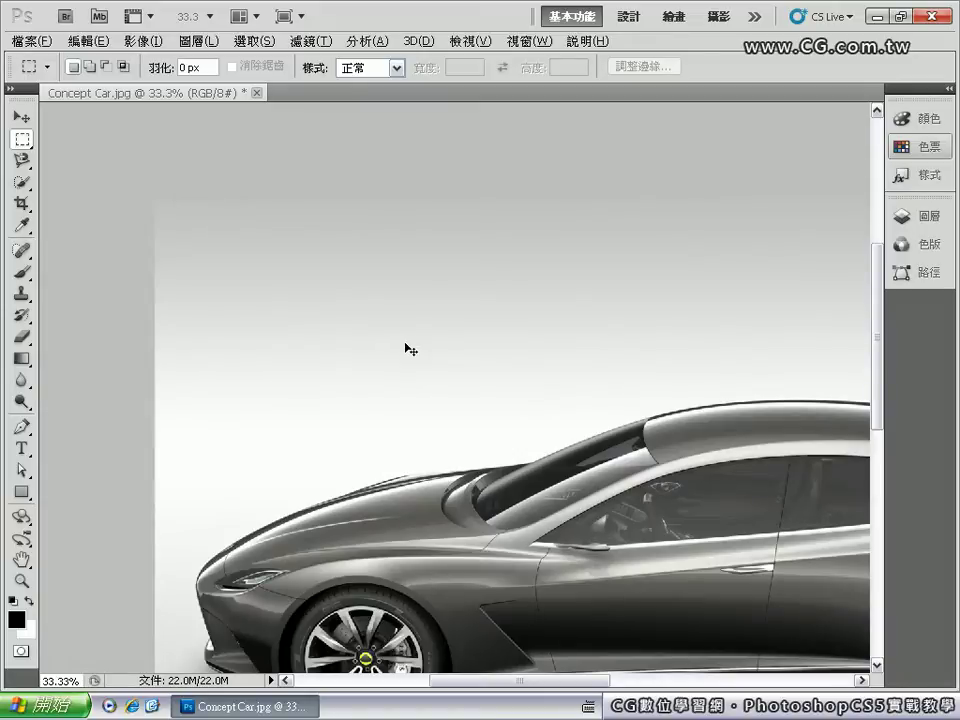
pyautogui.hotkey('ctrl', '0')
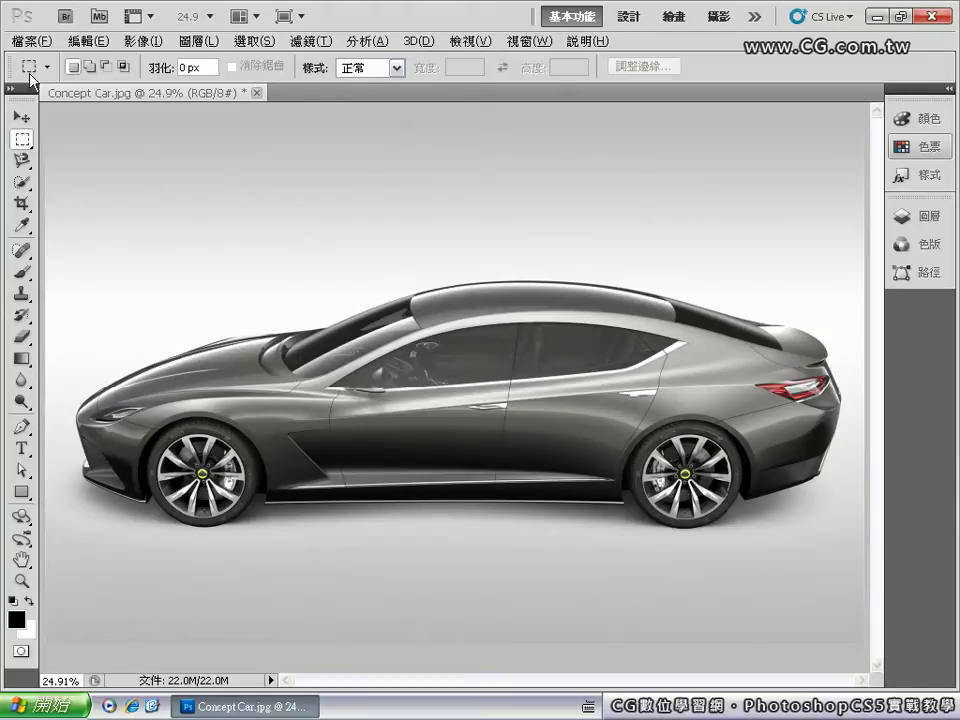
# - Revert Concept Car.jpg to its last saved version at 6.59M
pyautogui.click(27, 41)
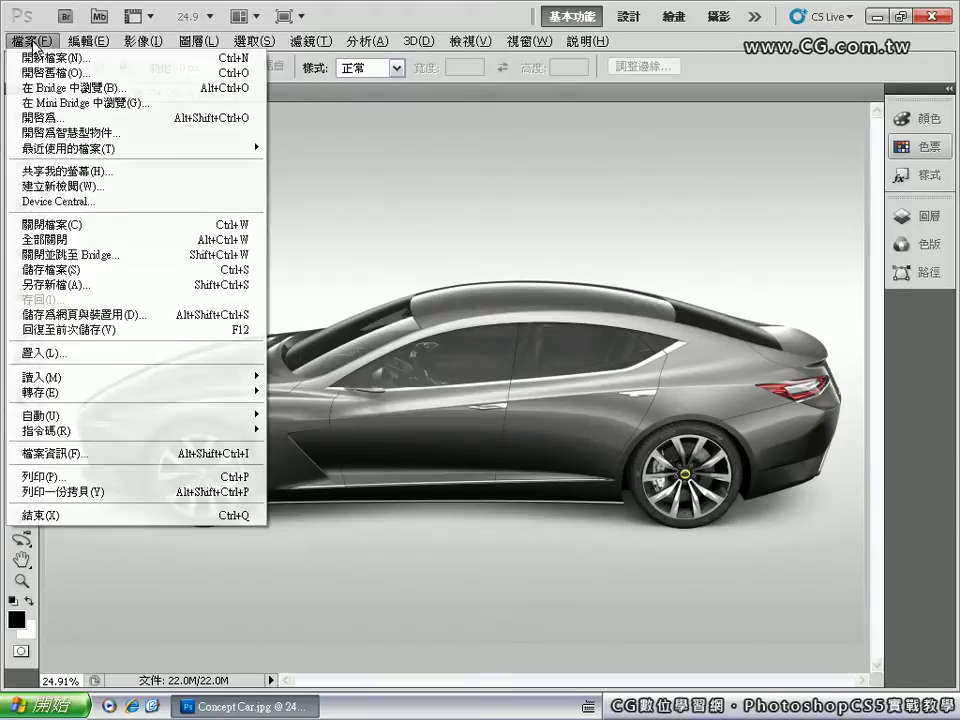
pyautogui.click(83, 329)
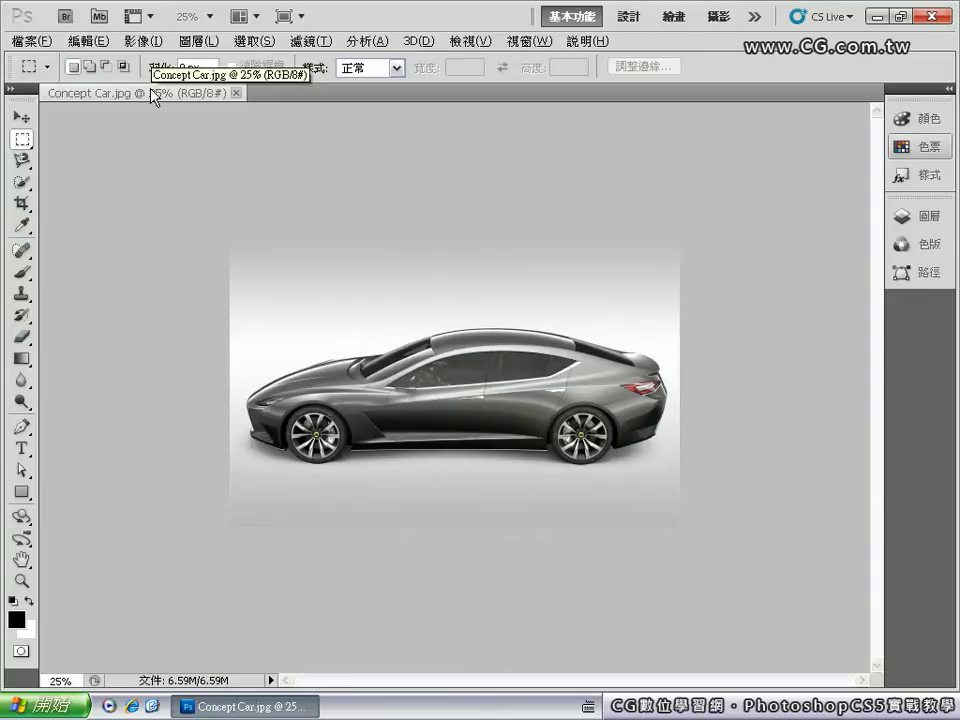
pyautogui.click(156, 42)
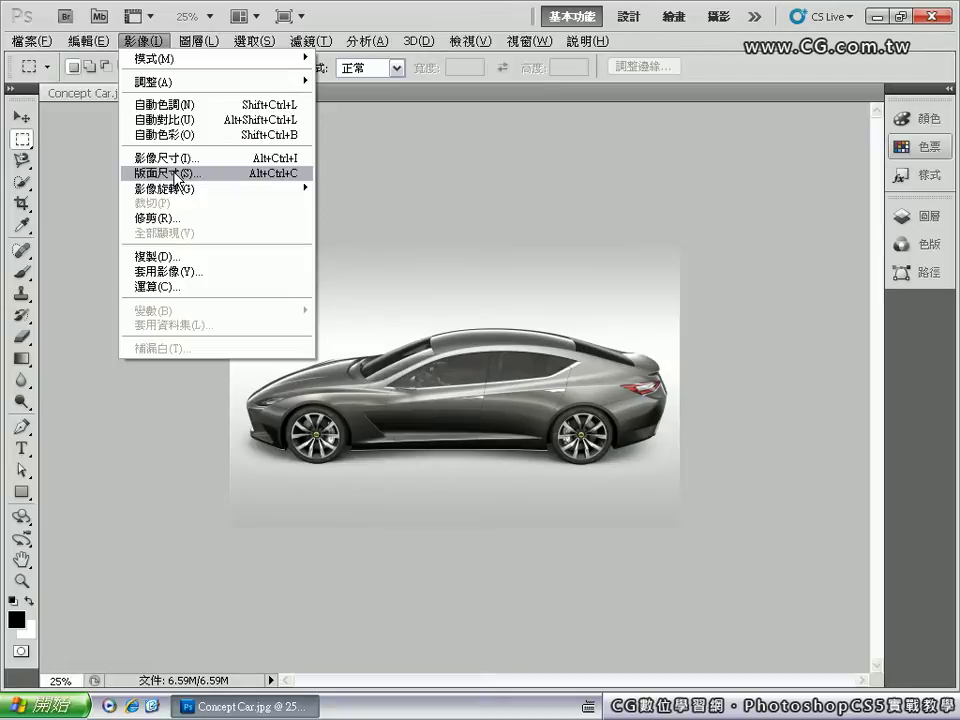
# - Enlarge the canvas width in pixels via Canvas Size, then undo that enlargement
pyautogui.click(176, 174)
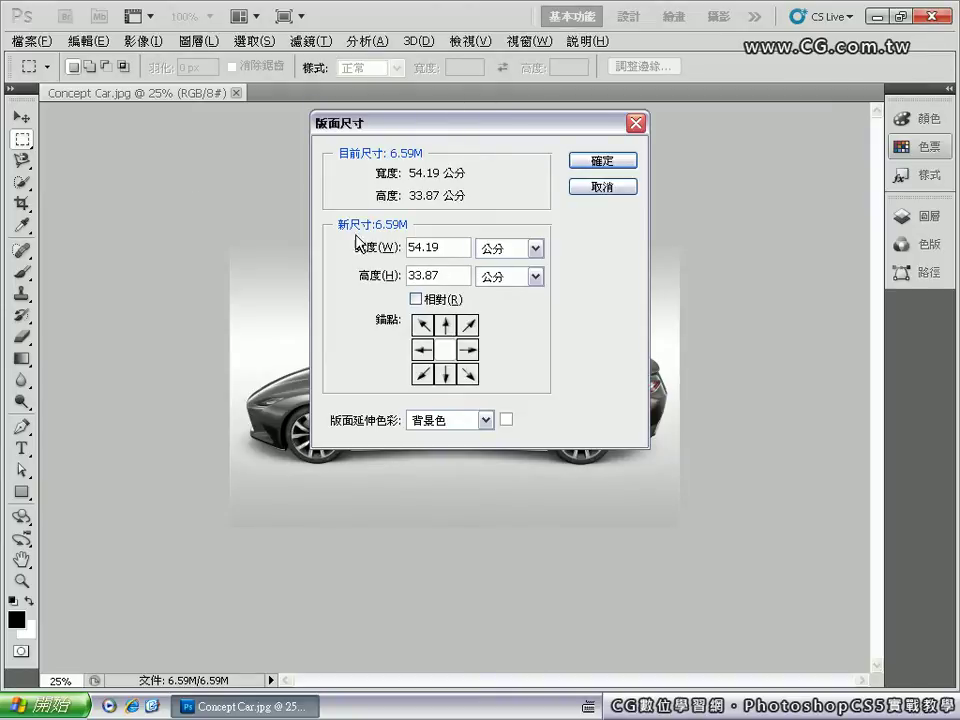
pyautogui.click(510, 250)
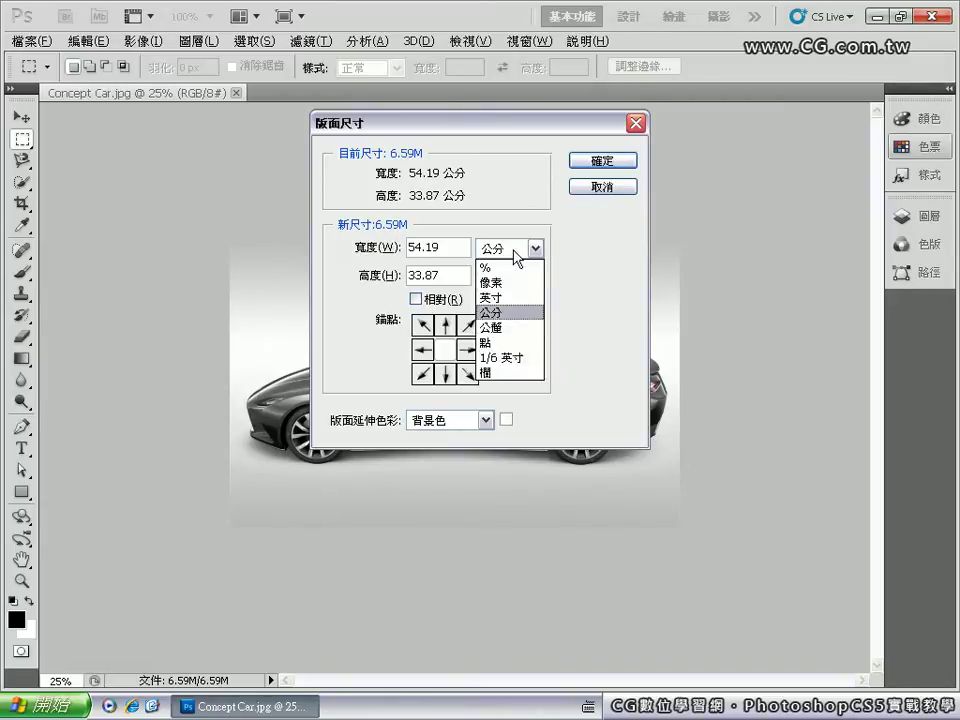
pyautogui.click(511, 284)
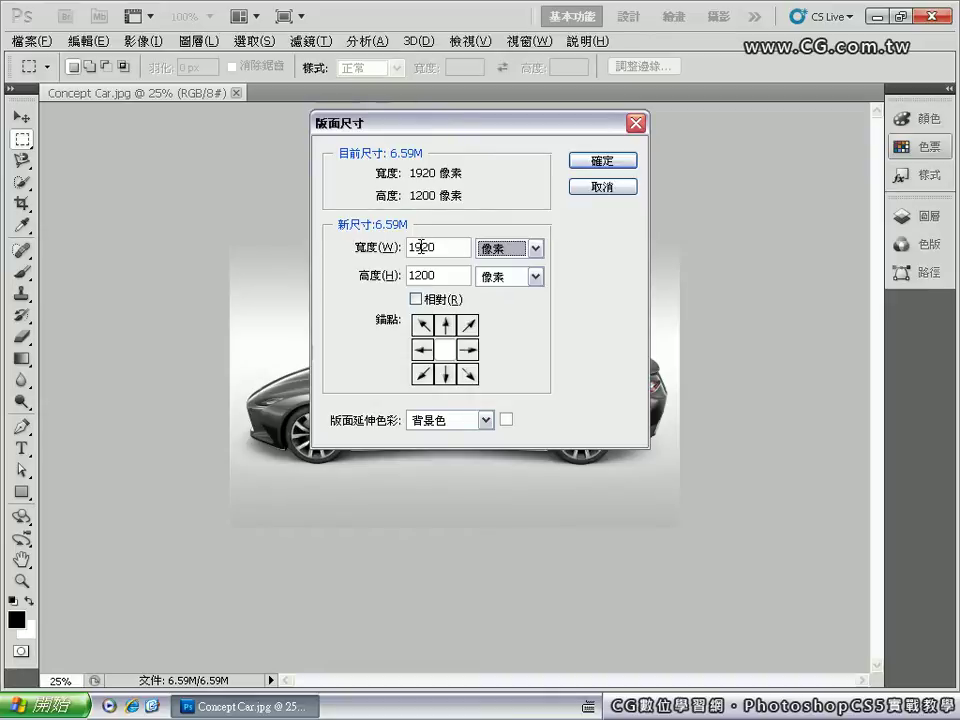
pyautogui.click(423, 246)
pyautogui.press('Right')
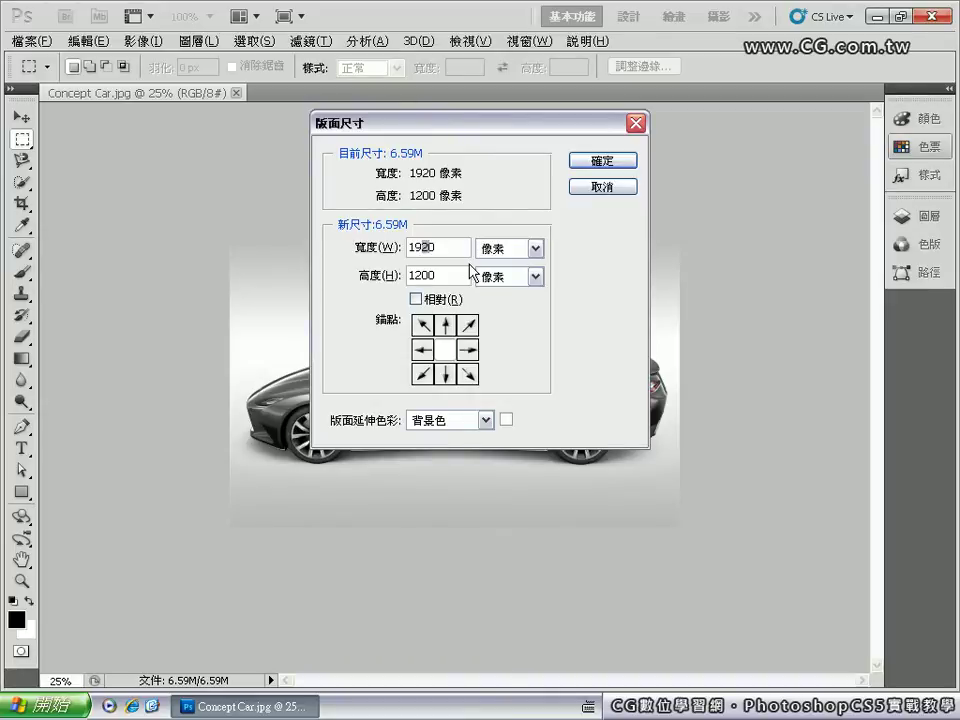
pyautogui.press('BackSpace')
pyautogui.write('4')
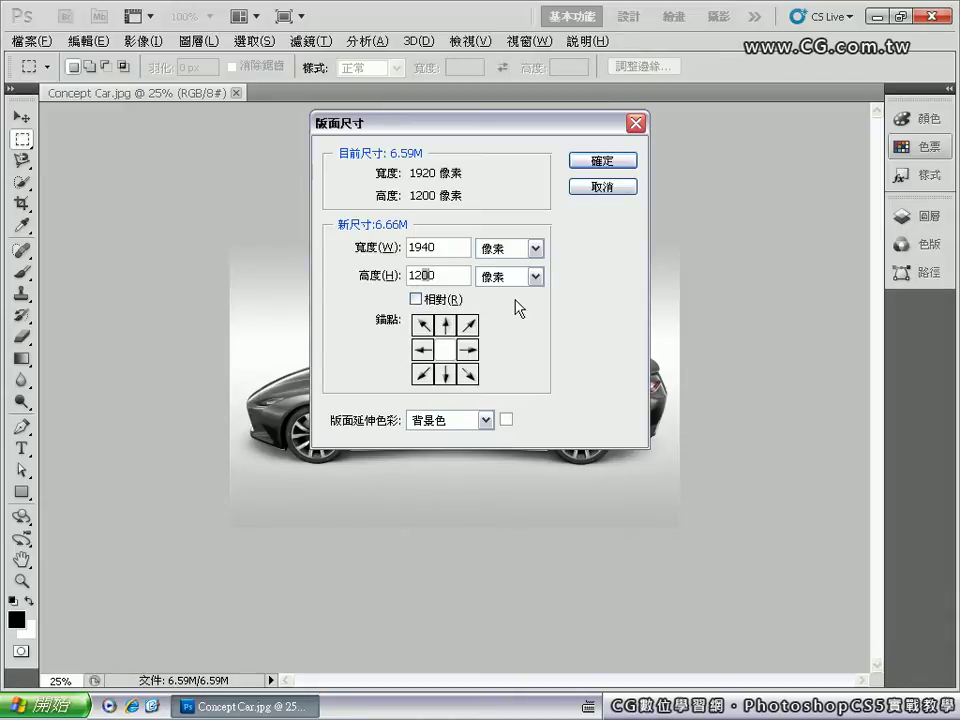
pyautogui.write('2')
pyautogui.click(600, 164)
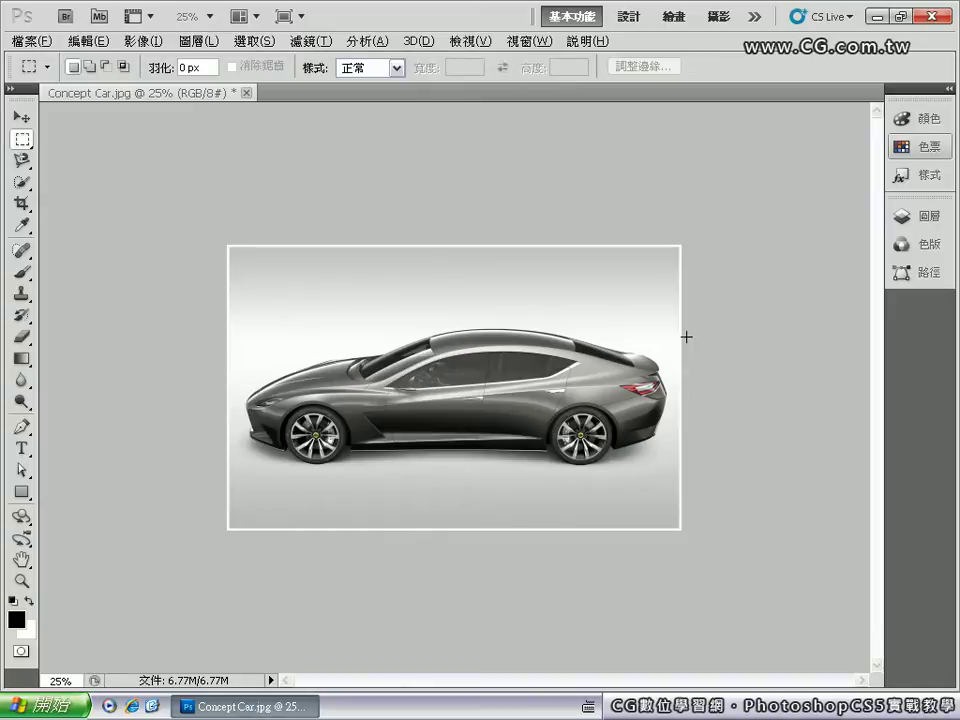
pyautogui.click(145, 42)
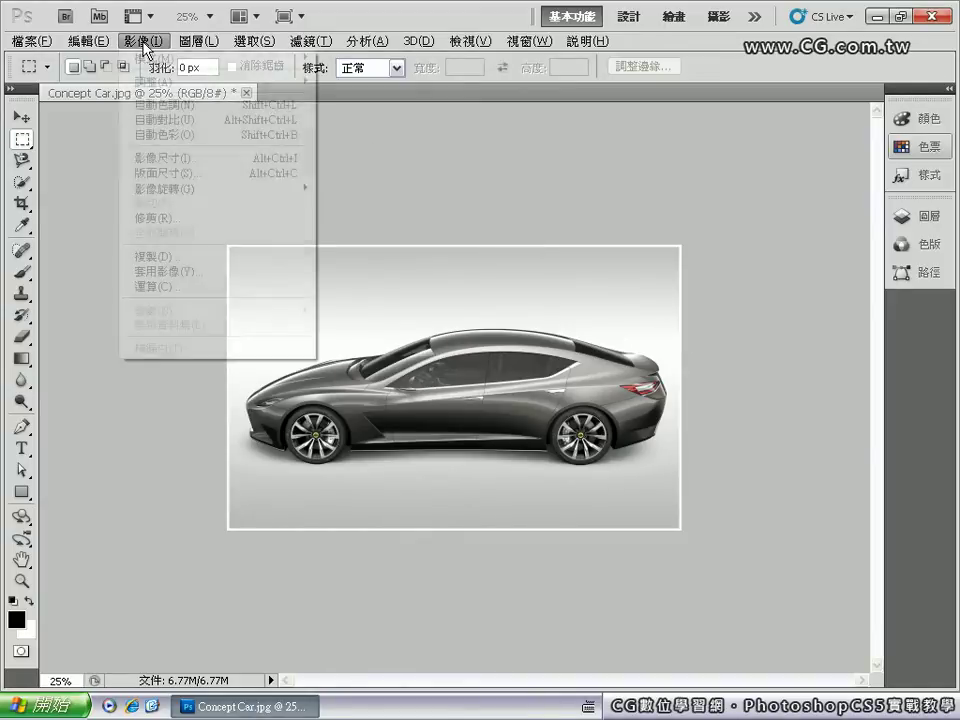
pyautogui.moveTo(88, 41)
pyautogui.click(95, 59)
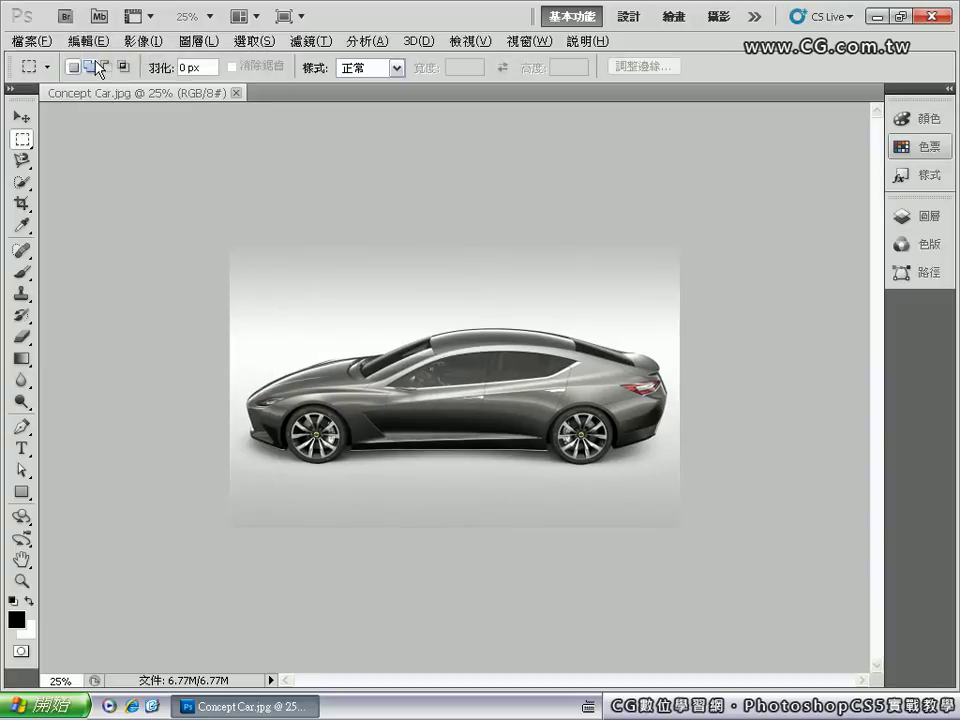
pyautogui.click(145, 42)
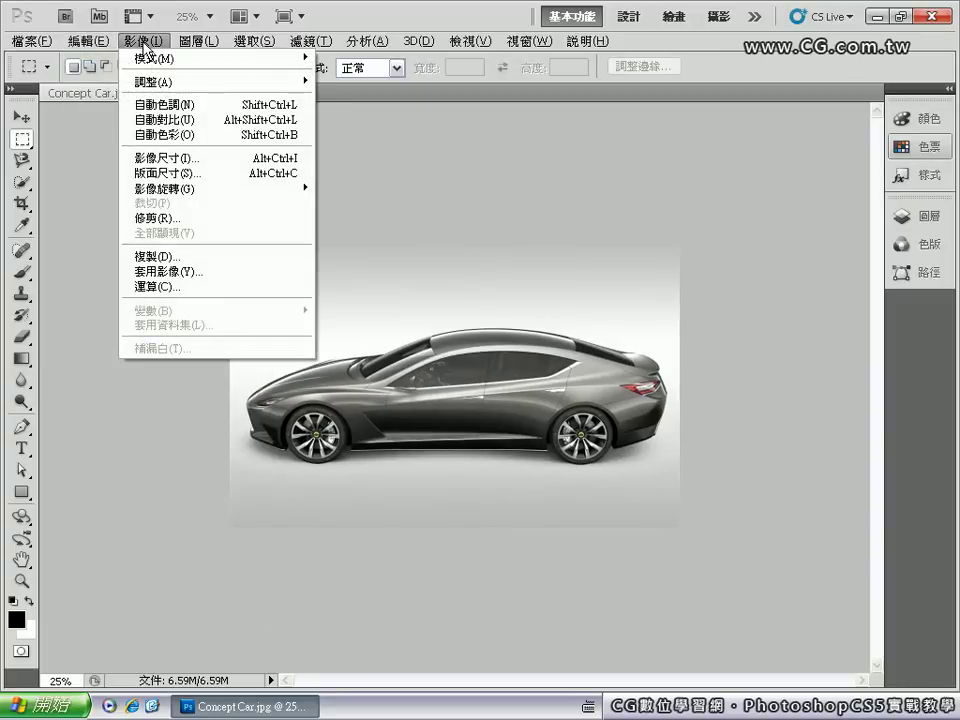
pyautogui.click(163, 174)
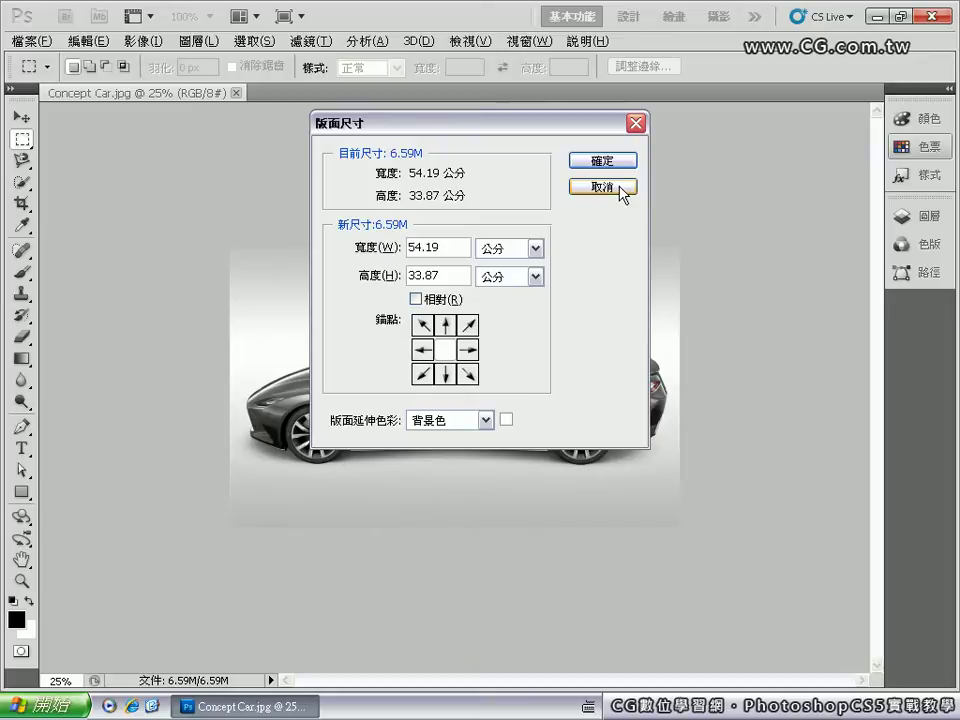
pyautogui.click(621, 190)
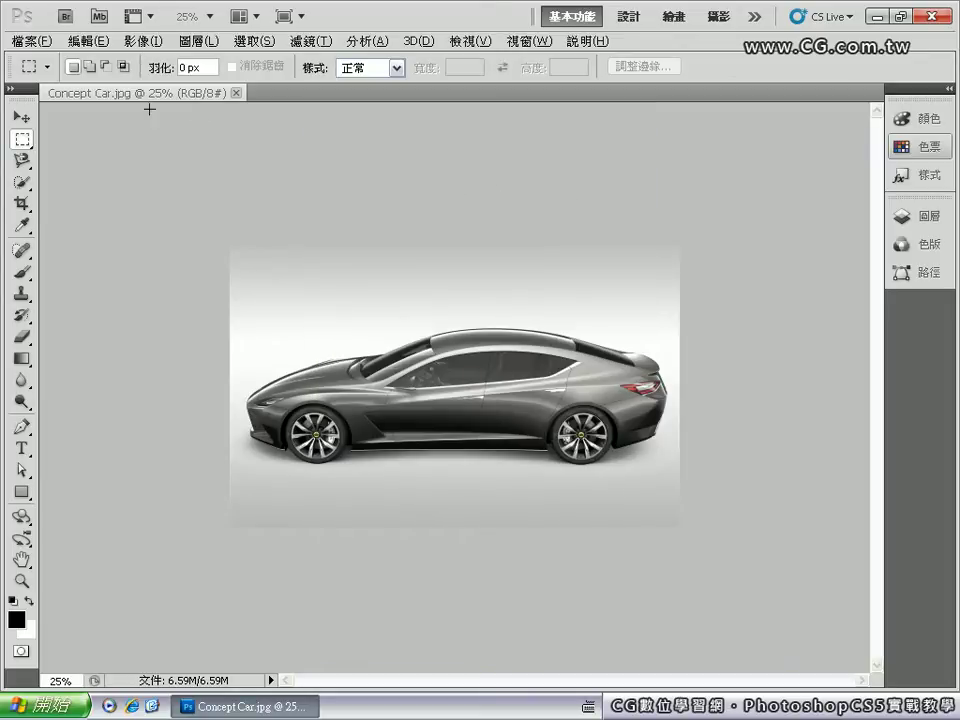
pyautogui.click(88, 44)
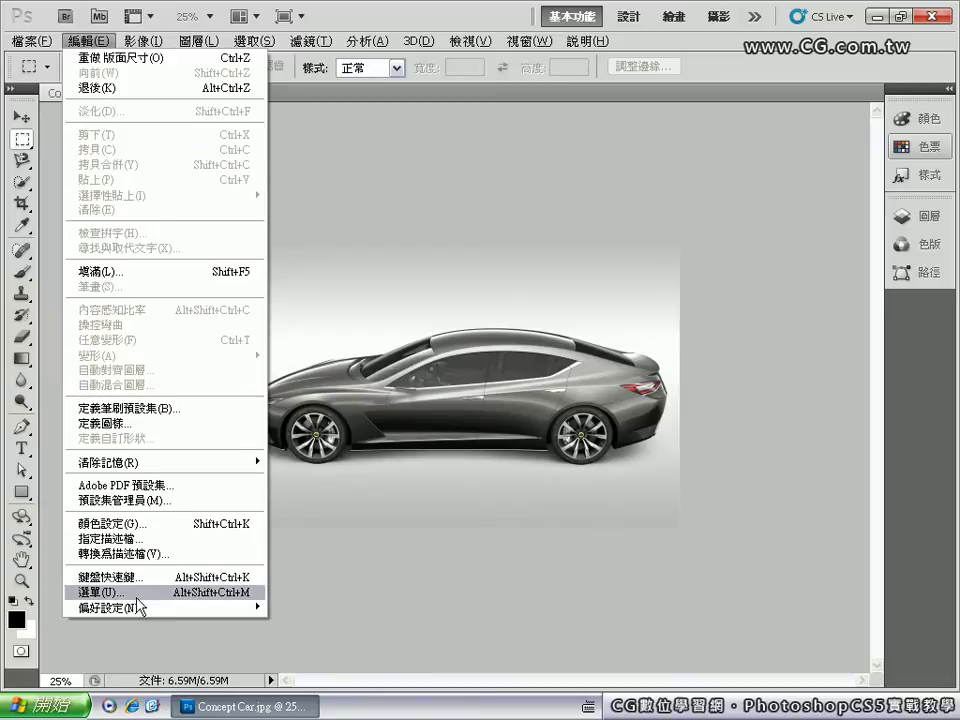
pyautogui.moveTo(160, 607)
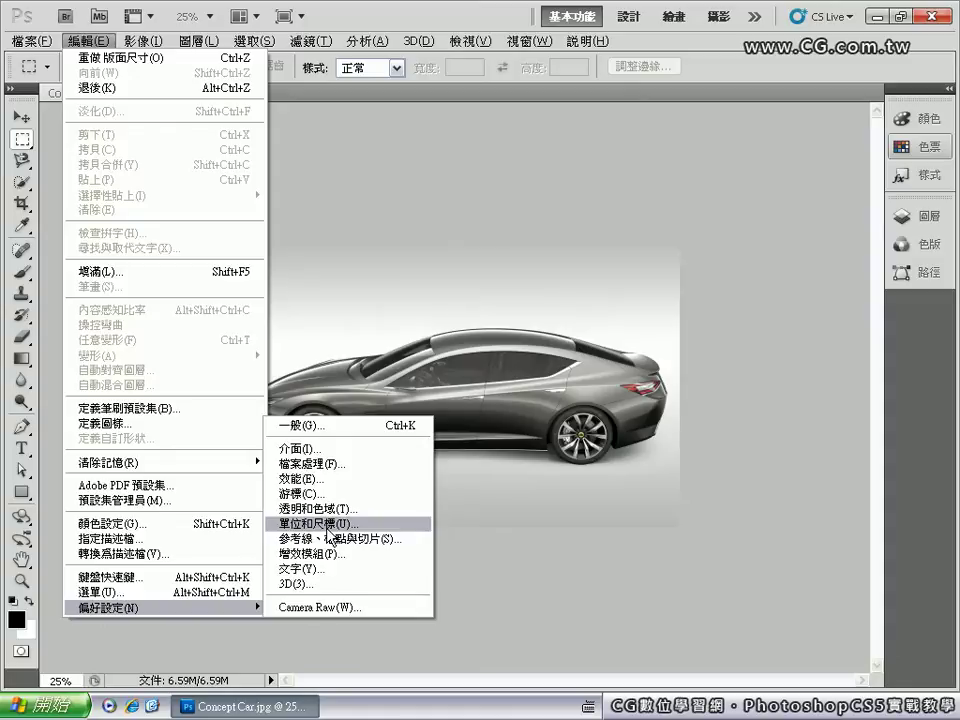
# - Switch the Units & Rulers preference for rulers from centimetres to Pixels
pyautogui.click(327, 528)
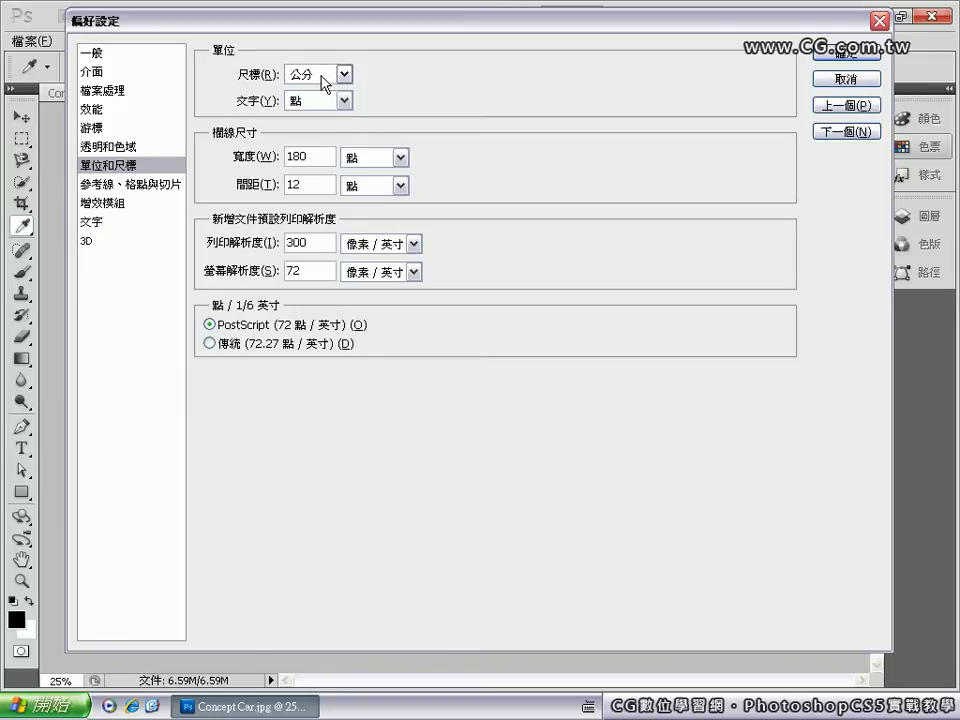
pyautogui.click(322, 82)
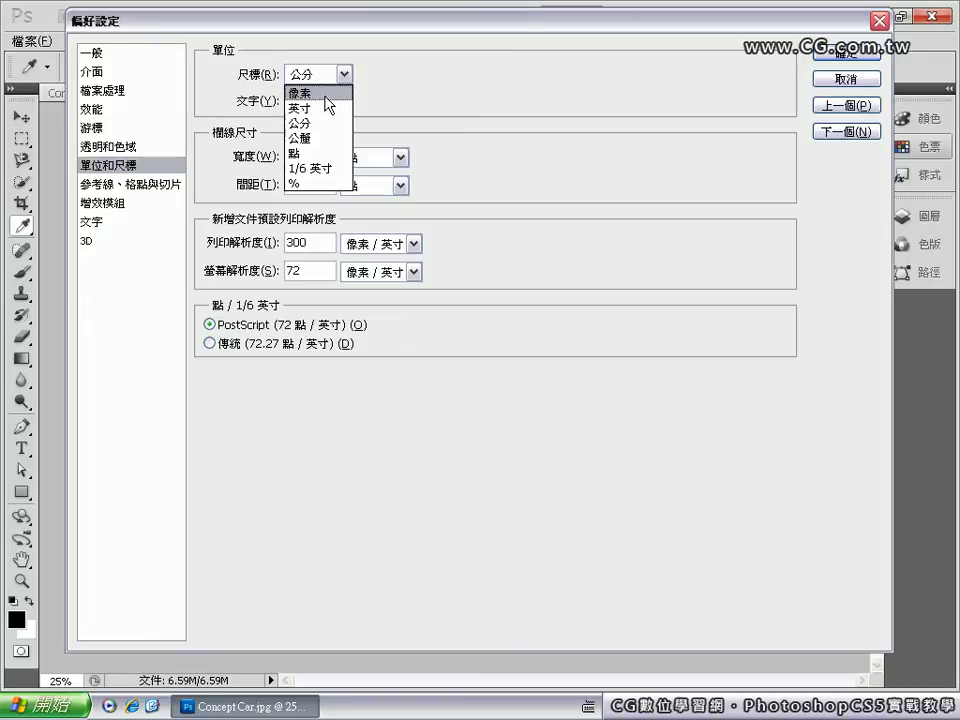
pyautogui.click(327, 96)
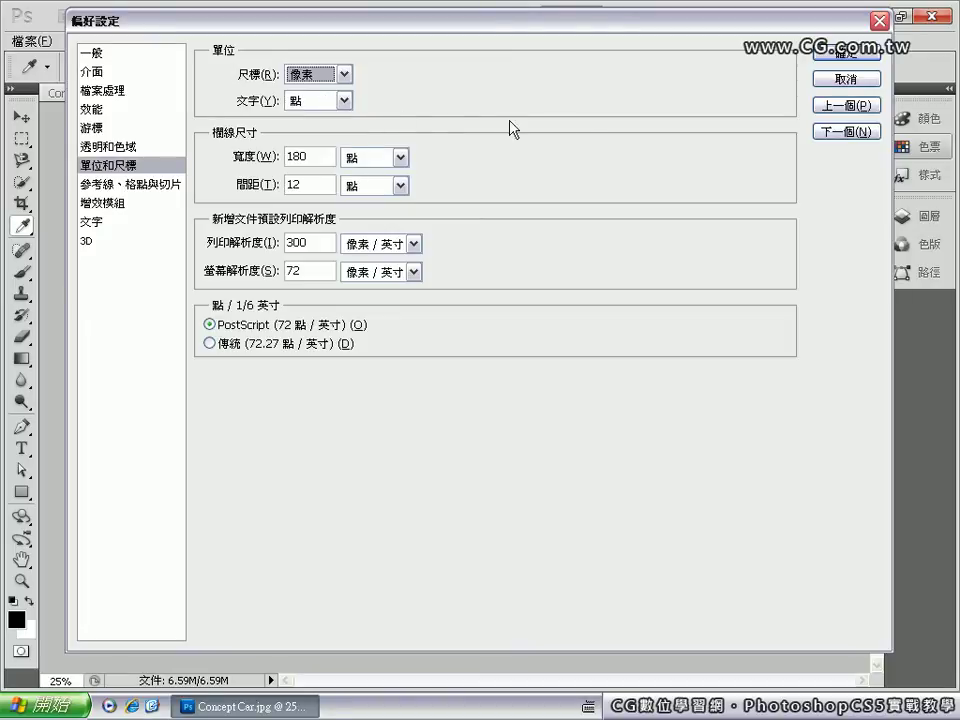
pyautogui.click(838, 58)
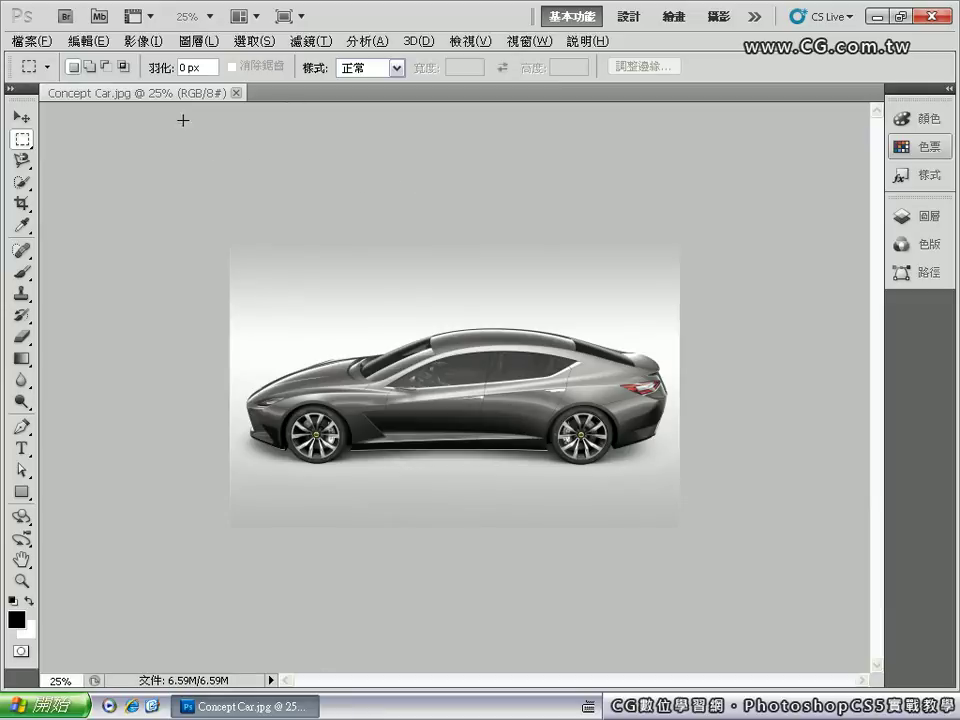
pyautogui.click(146, 42)
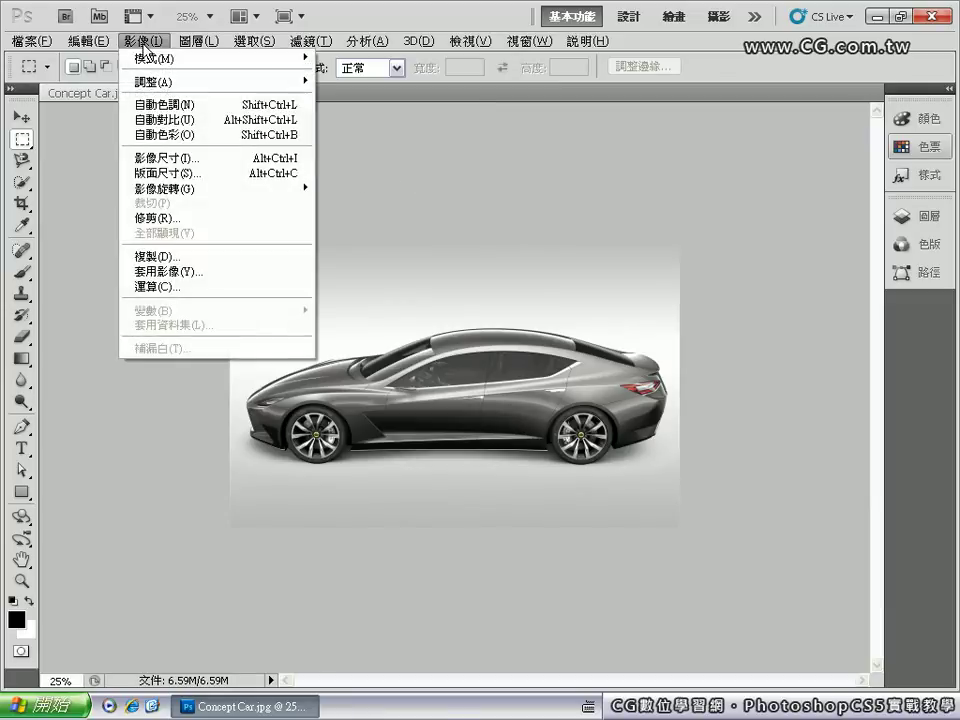
pyautogui.click(161, 175)
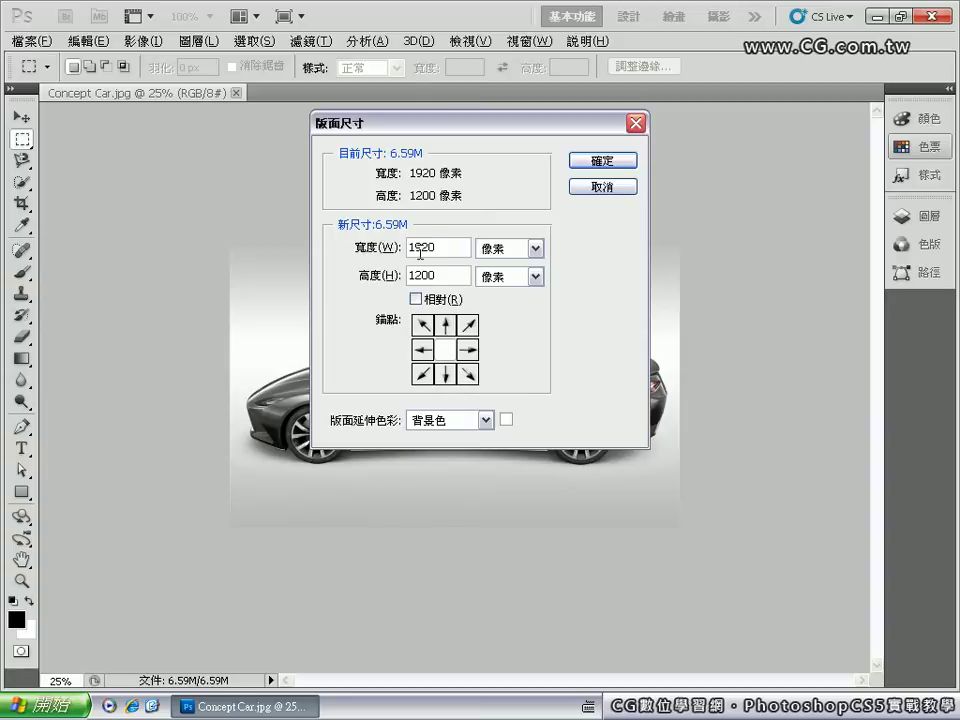
pyautogui.moveTo(423, 256); pyautogui.dragTo(408, 250)
pyautogui.write('20')
pyautogui.moveTo(422, 275); pyautogui.dragTo(415, 275)
pyautogui.write('3')
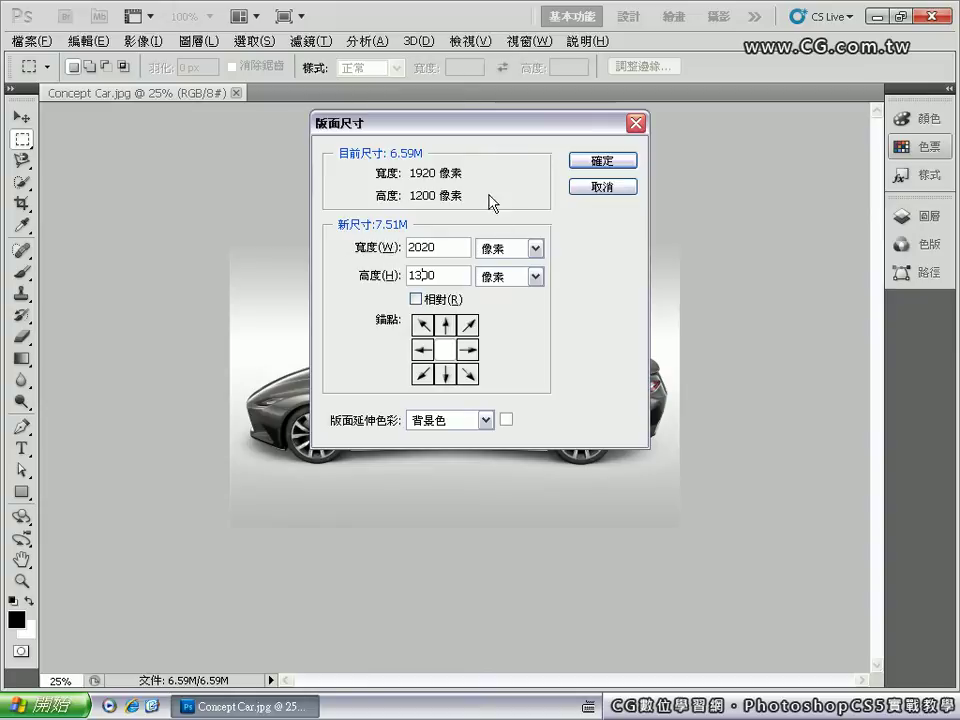
pyautogui.click(606, 163)
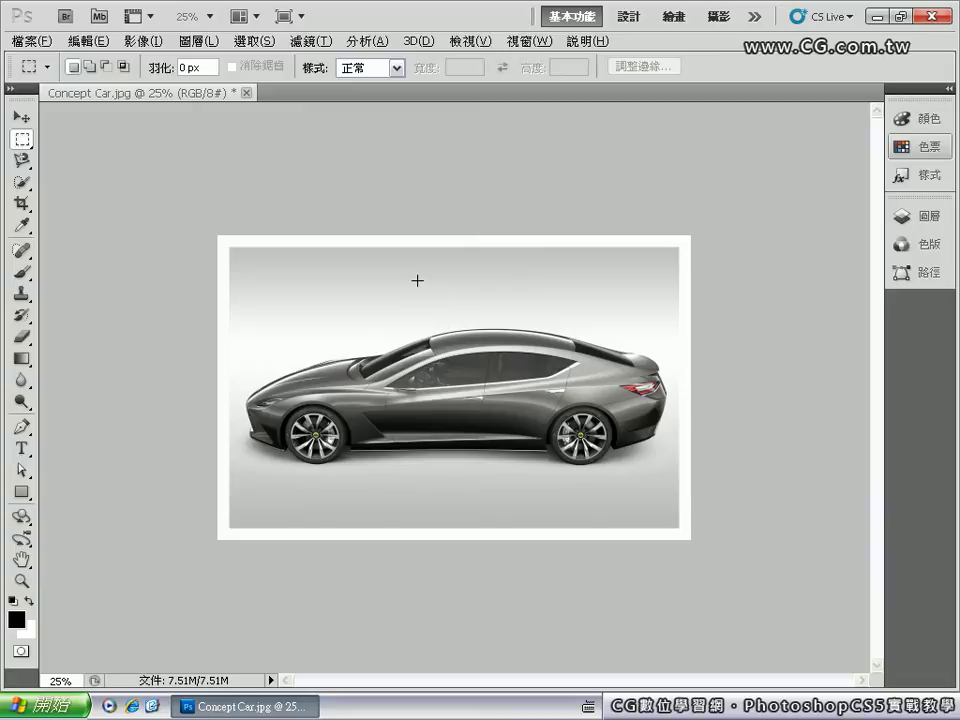
pyautogui.click(95, 45)
pyautogui.click(100, 57)
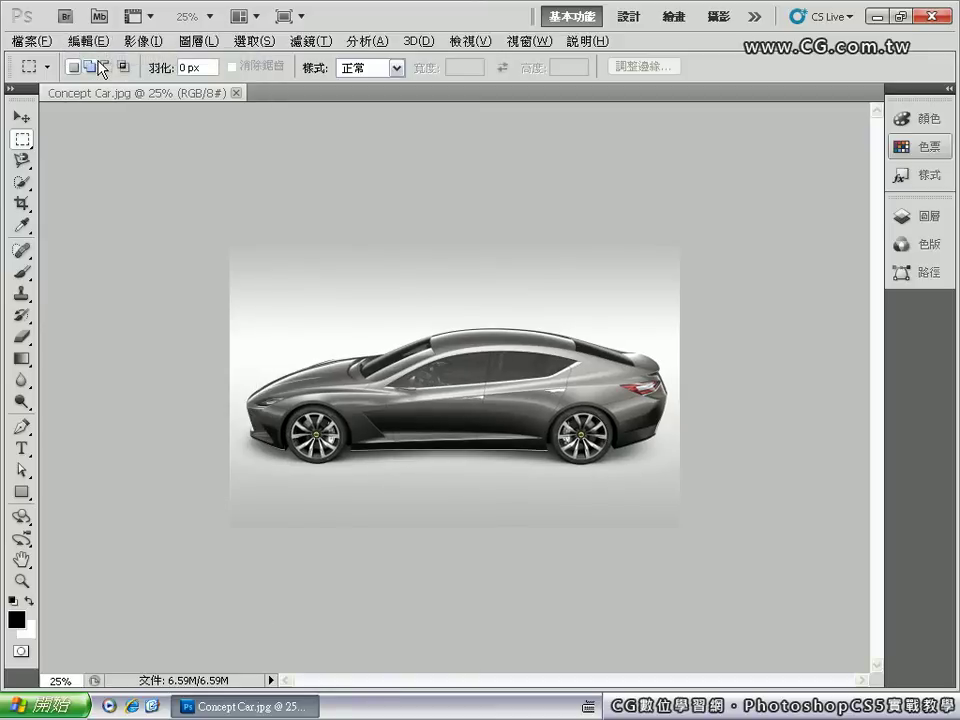
pyautogui.click(140, 41)
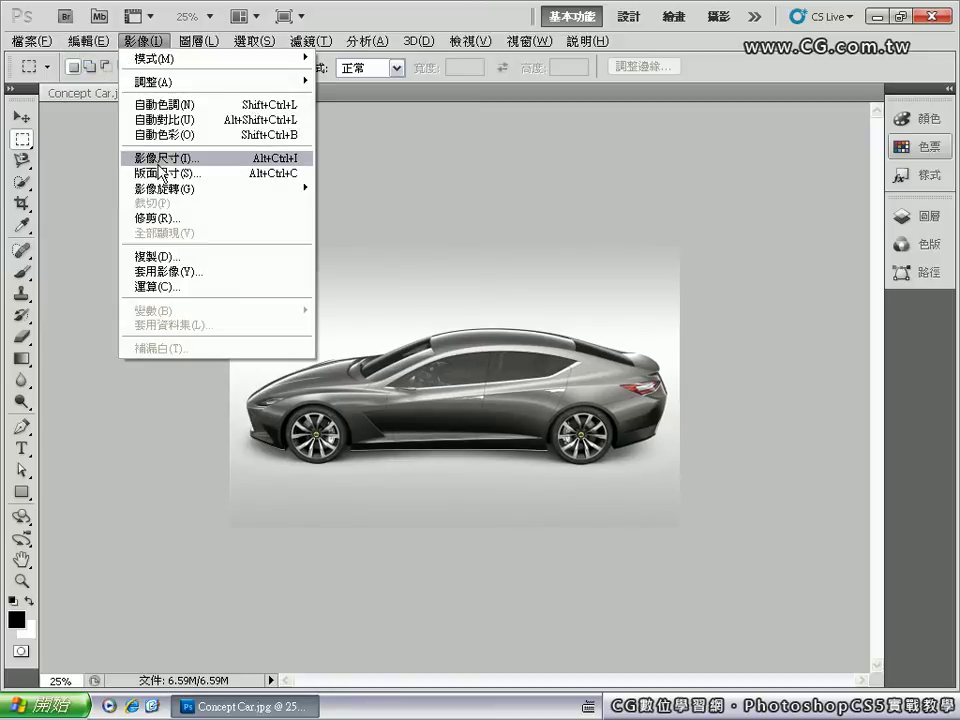
pyautogui.click(161, 175)
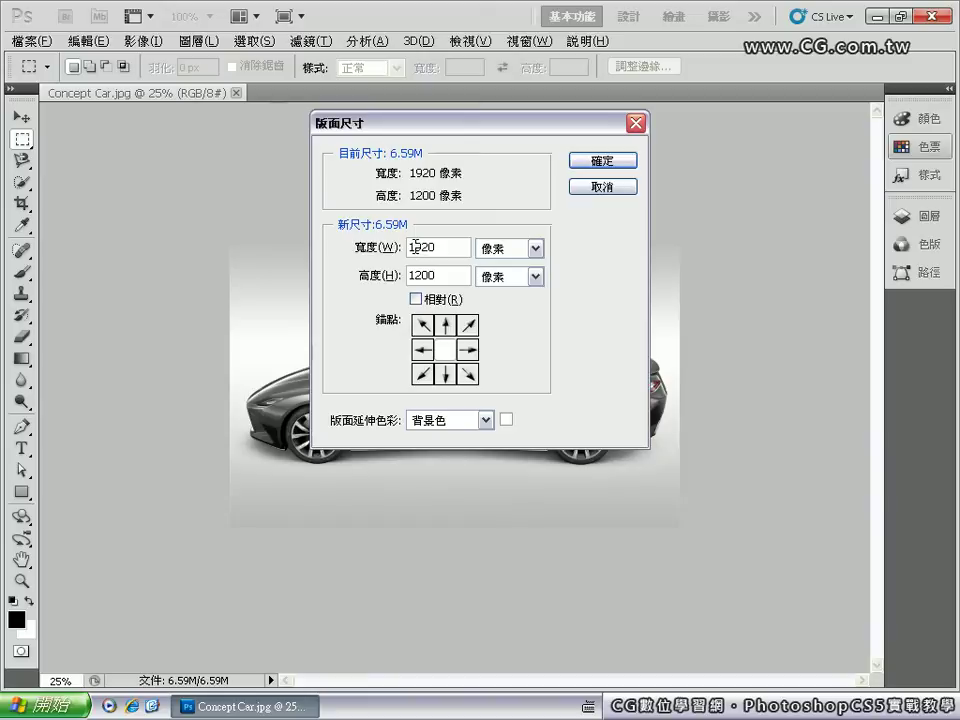
pyautogui.moveTo(418, 247); pyautogui.dragTo(407, 258)
pyautogui.click(414, 247)
pyautogui.moveTo(407, 247); pyautogui.dragTo(540, 248)
pyautogui.write('100')
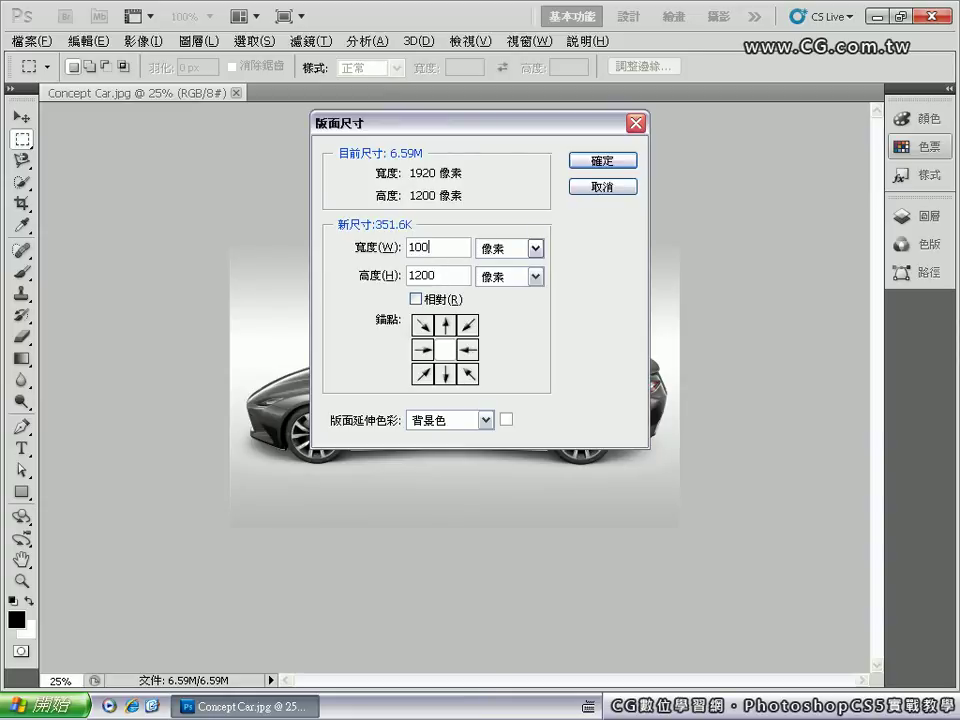
pyautogui.write('0')
pyautogui.click(600, 165)
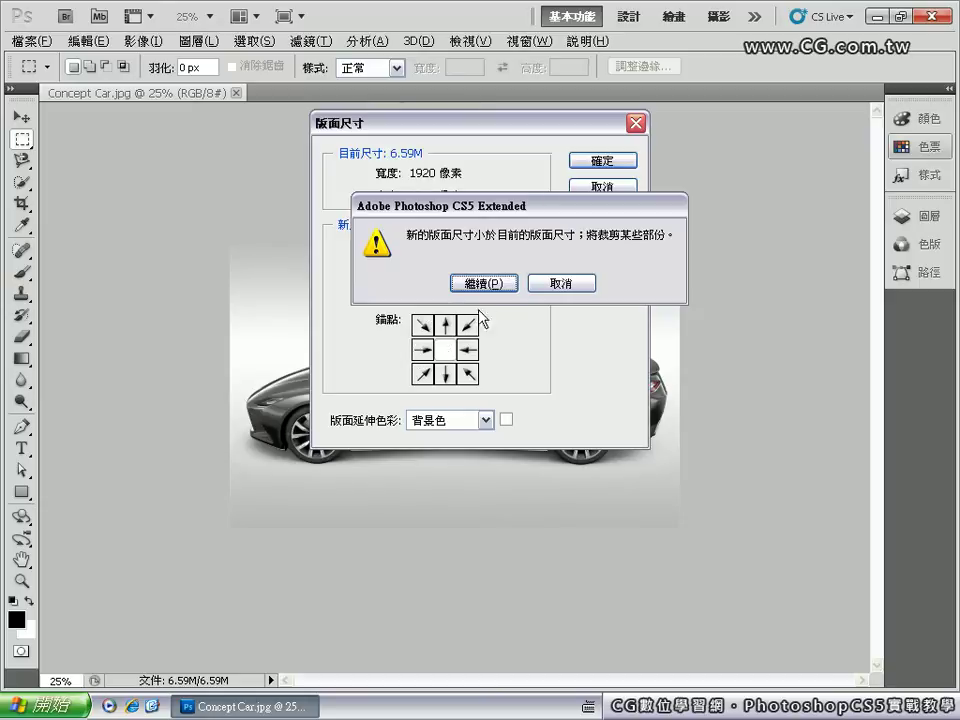
pyautogui.click(485, 284)
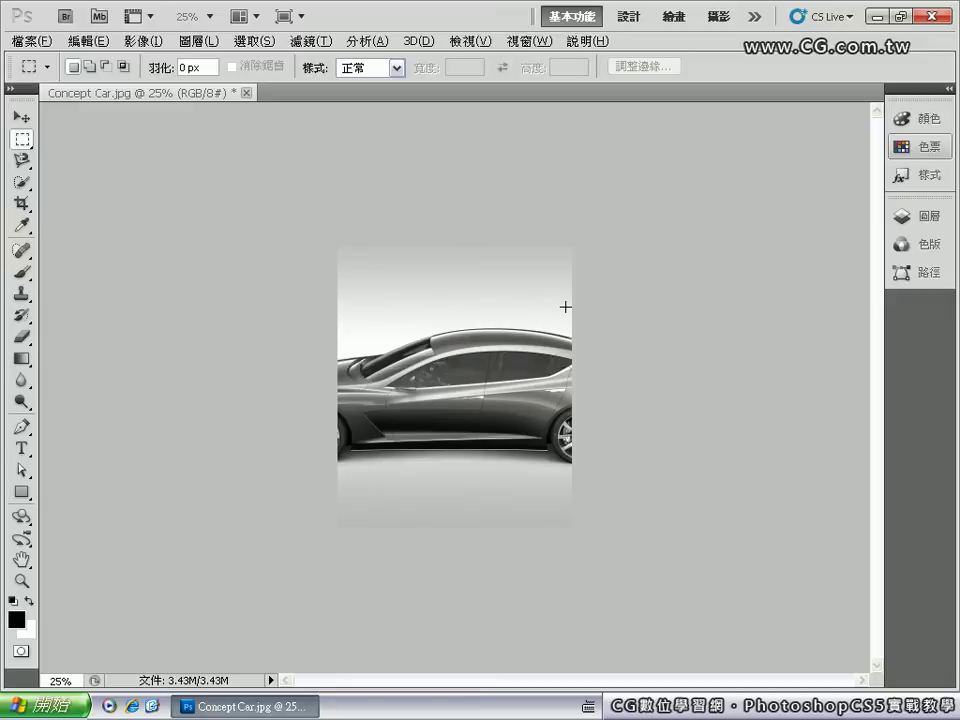
pyautogui.click(88, 41)
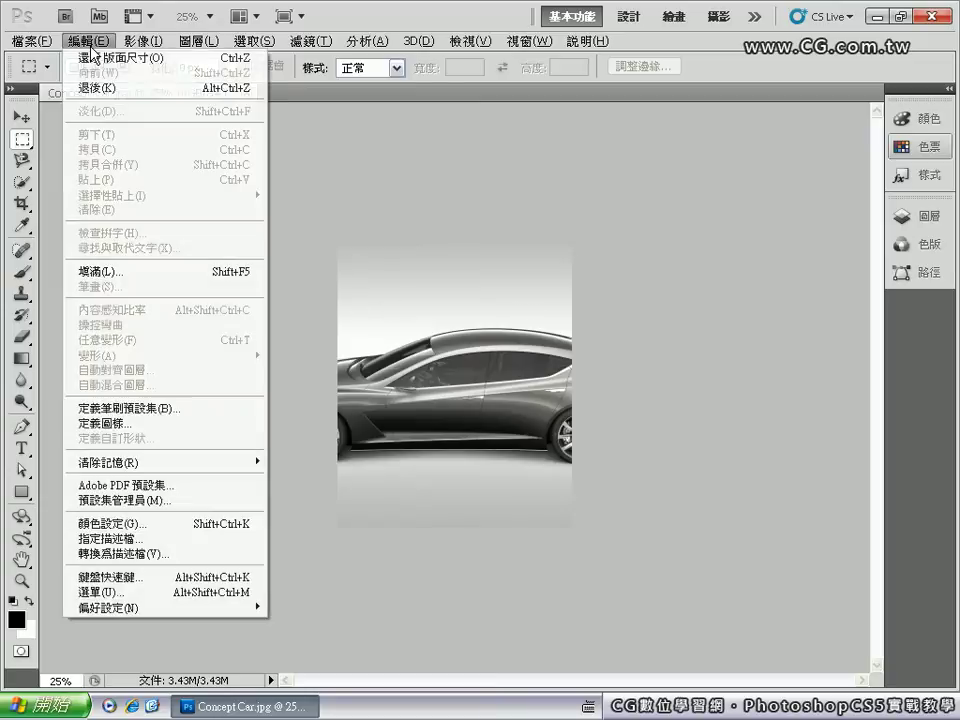
pyautogui.click(99, 58)
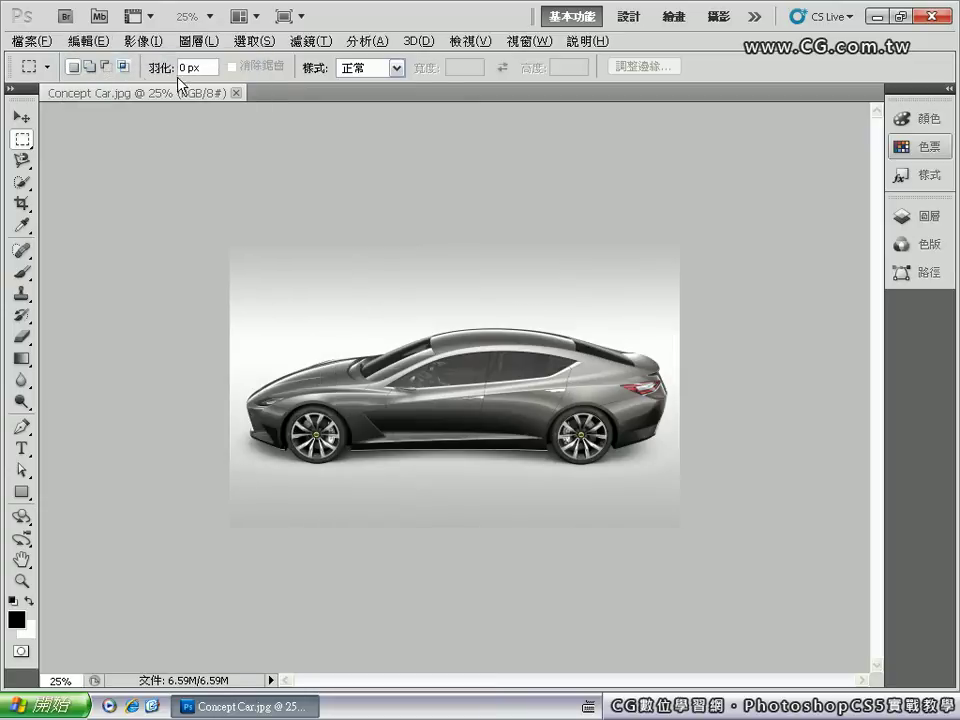
pyautogui.click(146, 41)
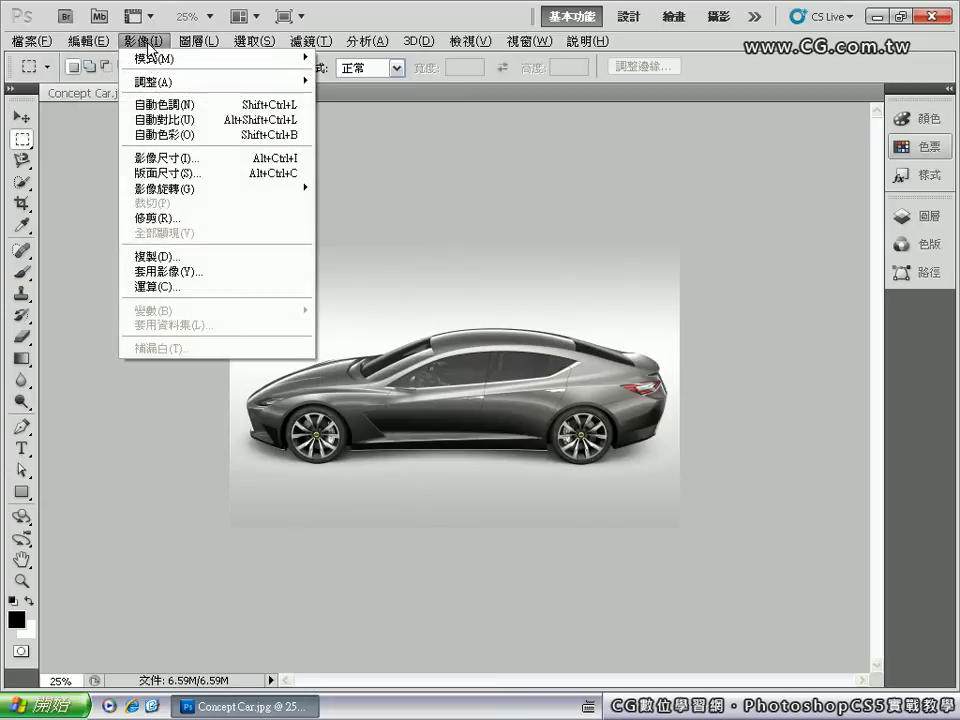
pyautogui.click(165, 176)
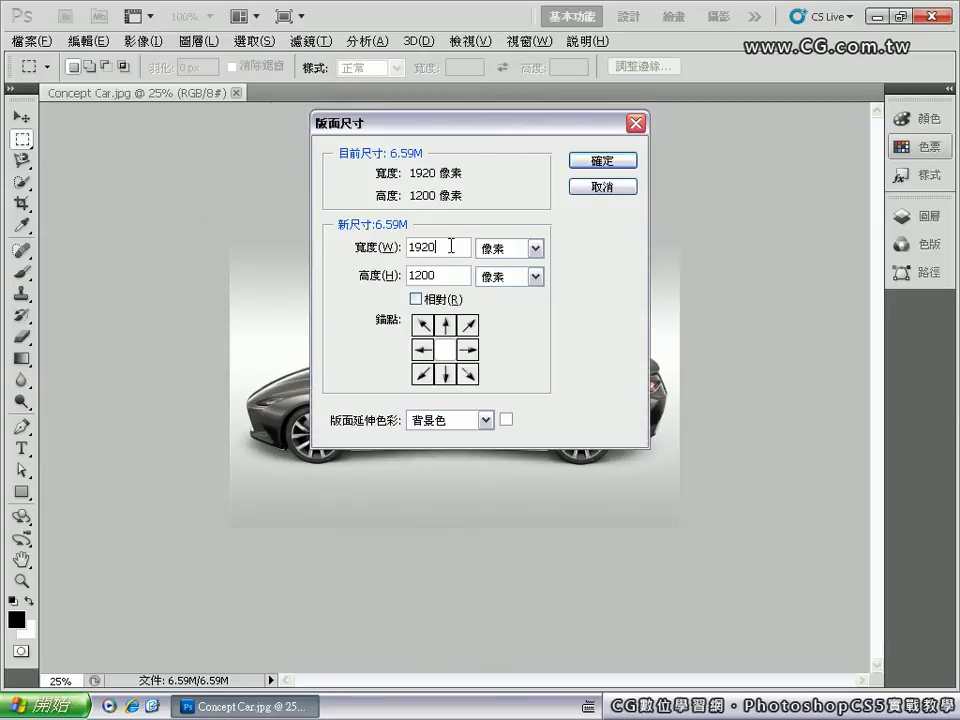
pyautogui.doubleClick(450, 246)
pyautogui.write('1000')
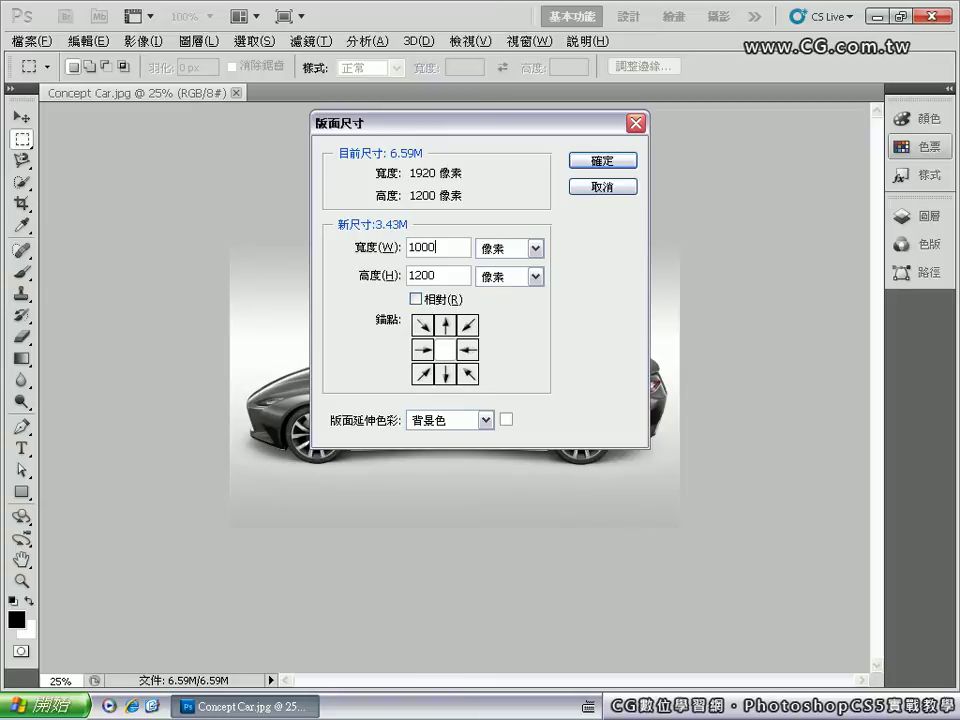
pyautogui.click(423, 349)
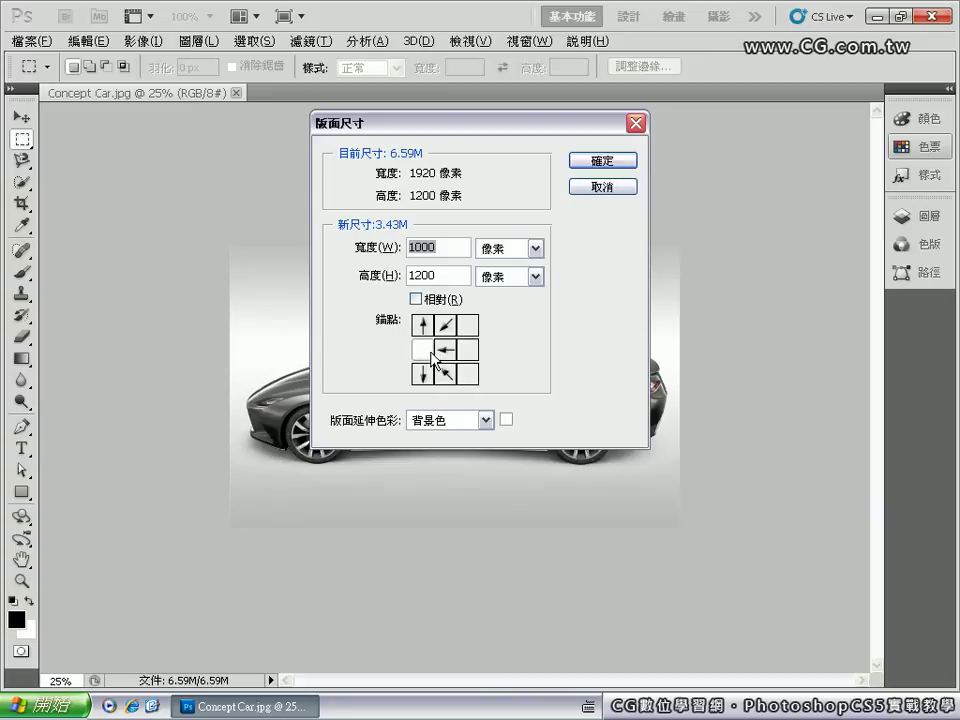
pyautogui.click(594, 163)
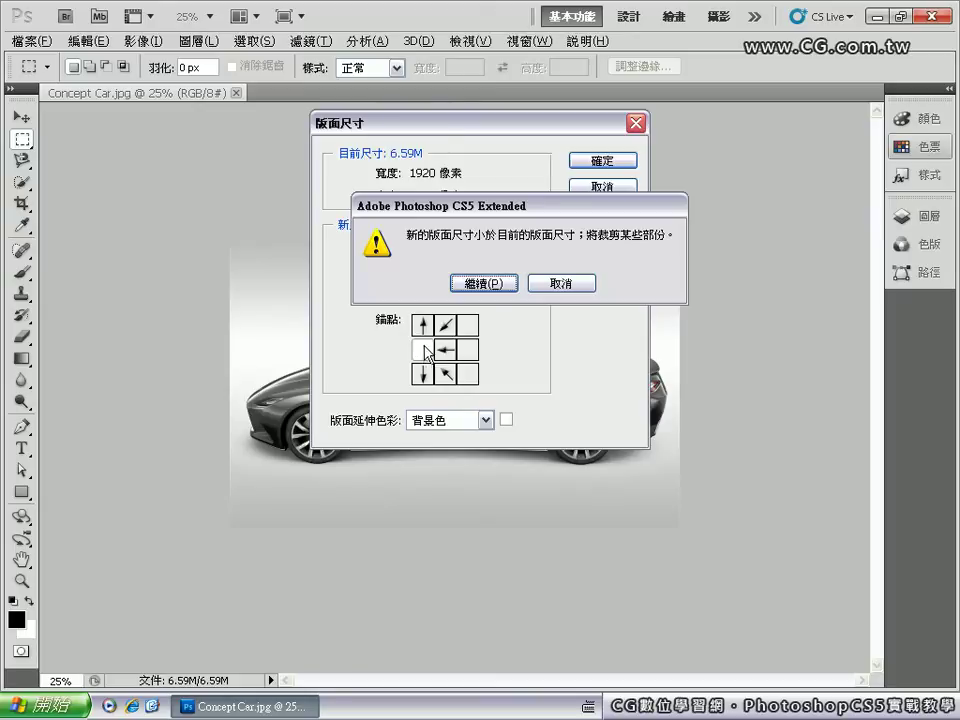
pyautogui.click(486, 284)
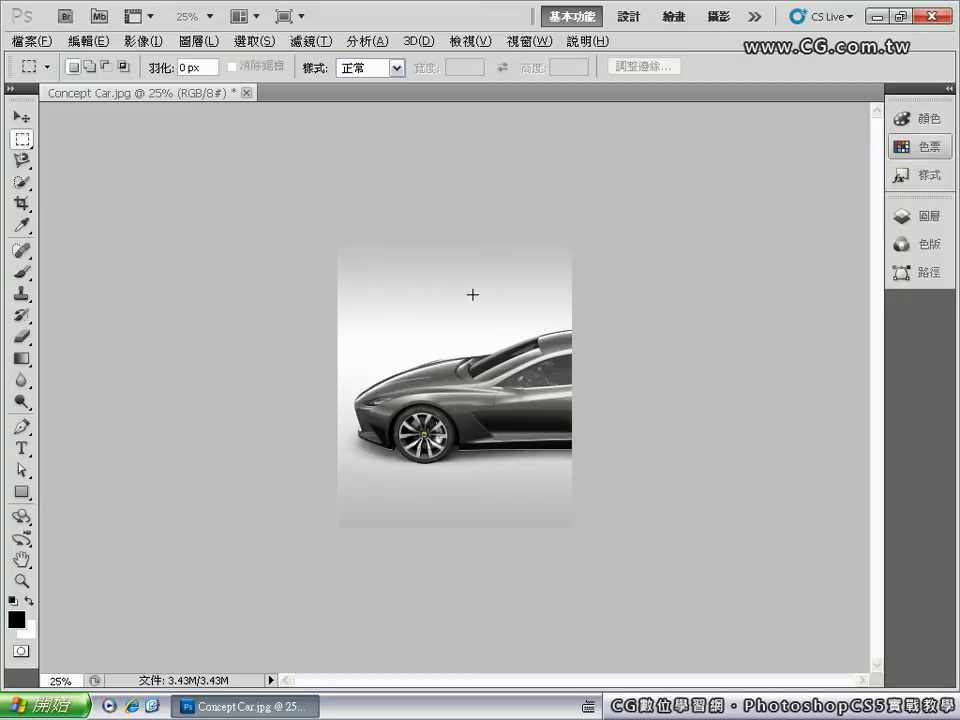
pyautogui.click(88, 45)
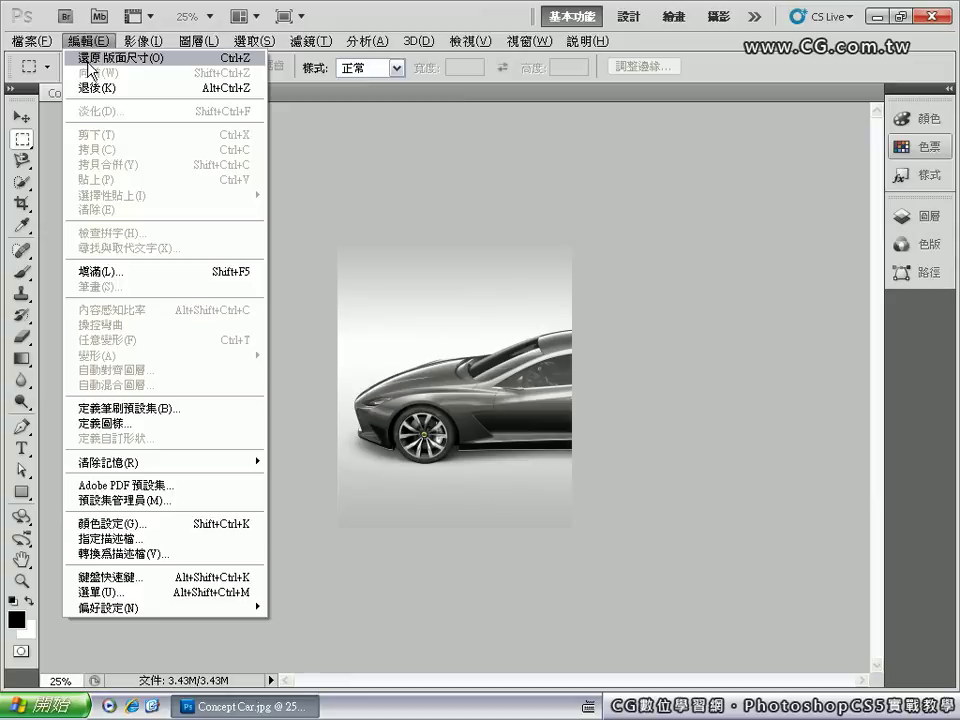
pyautogui.click(66, 57)
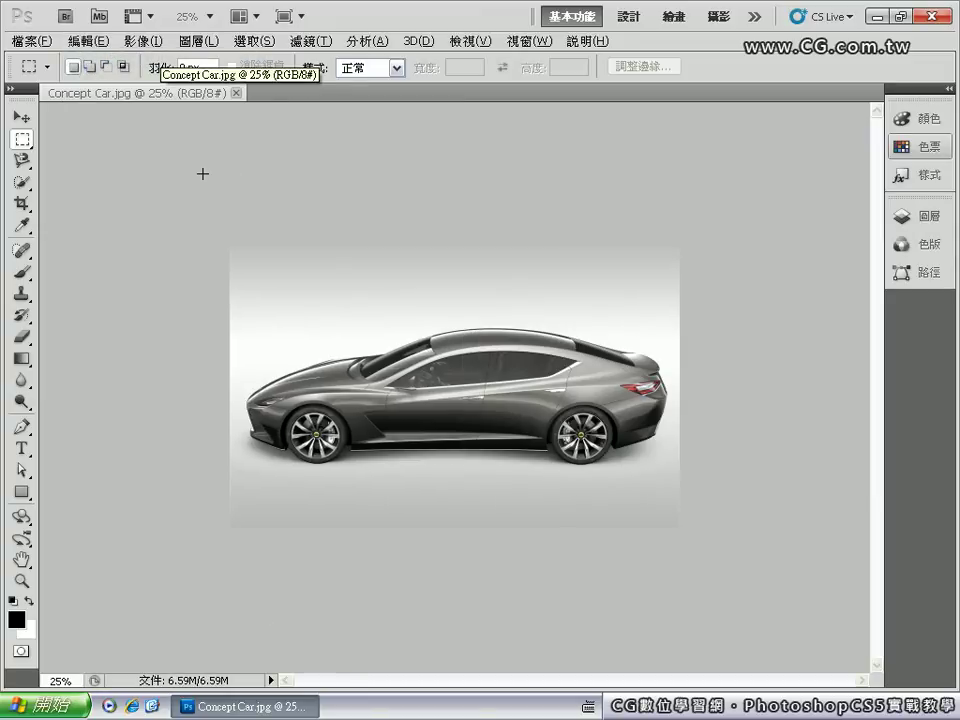